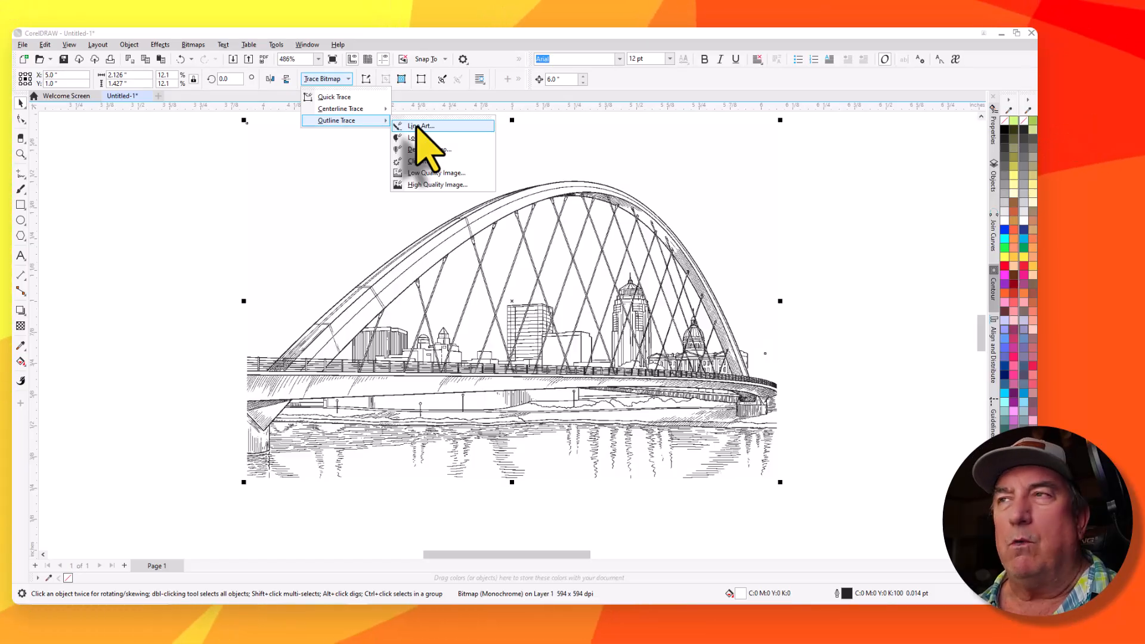
Trace the bridge bitmap with Outline Trace Line Art, maximizing the PowerTRACE window and setting removal to color from entire image
click(417, 127)
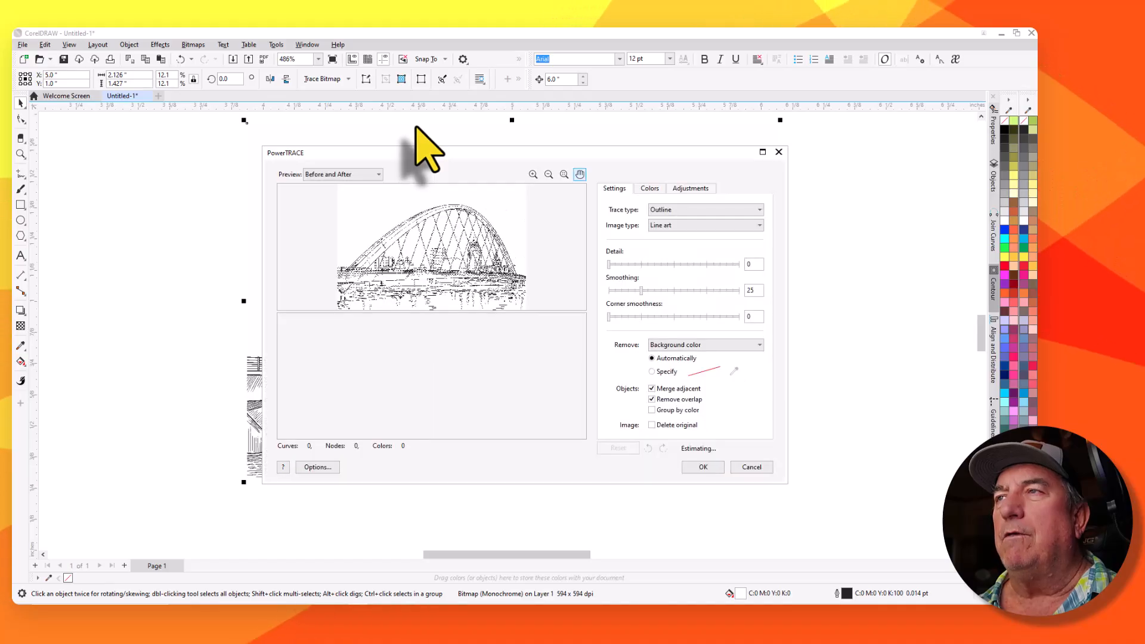
click(763, 153)
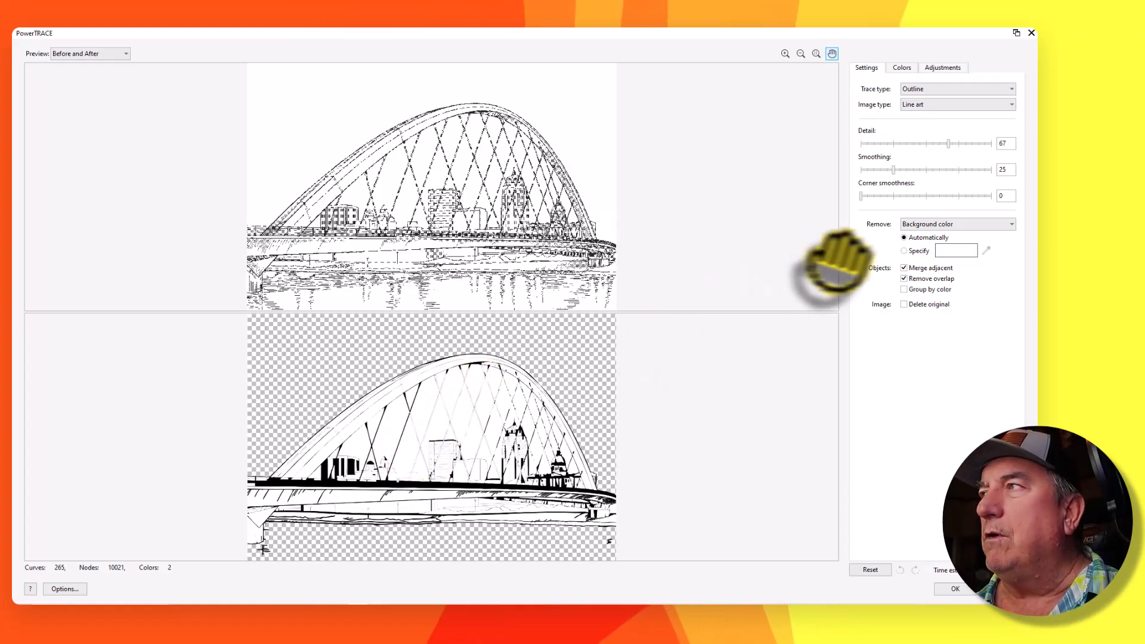
click(944, 226)
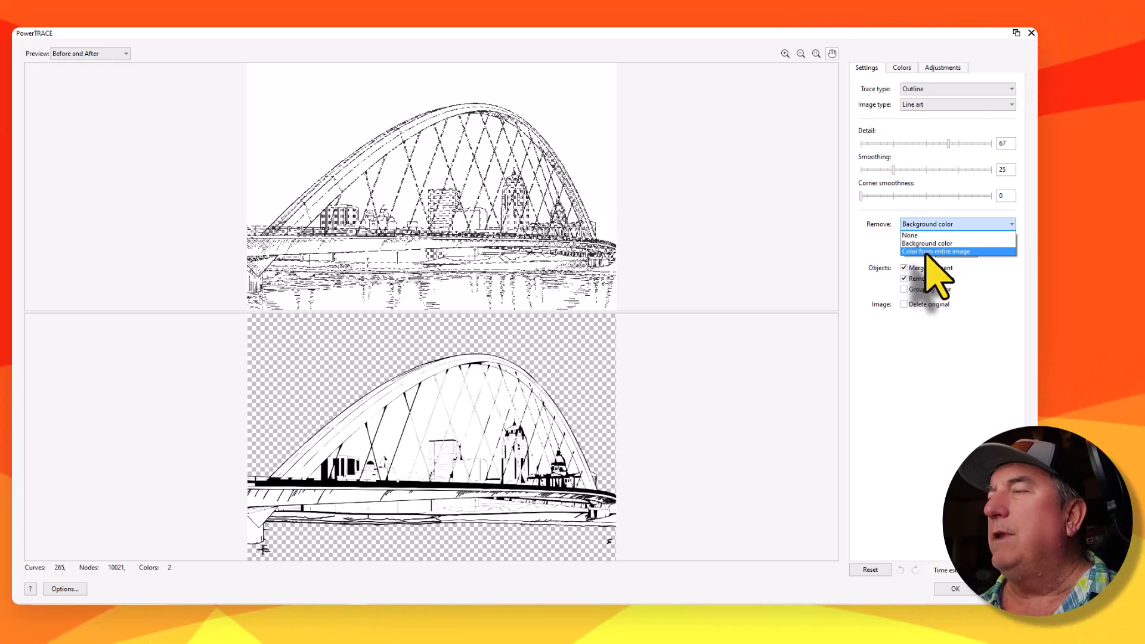
click(926, 252)
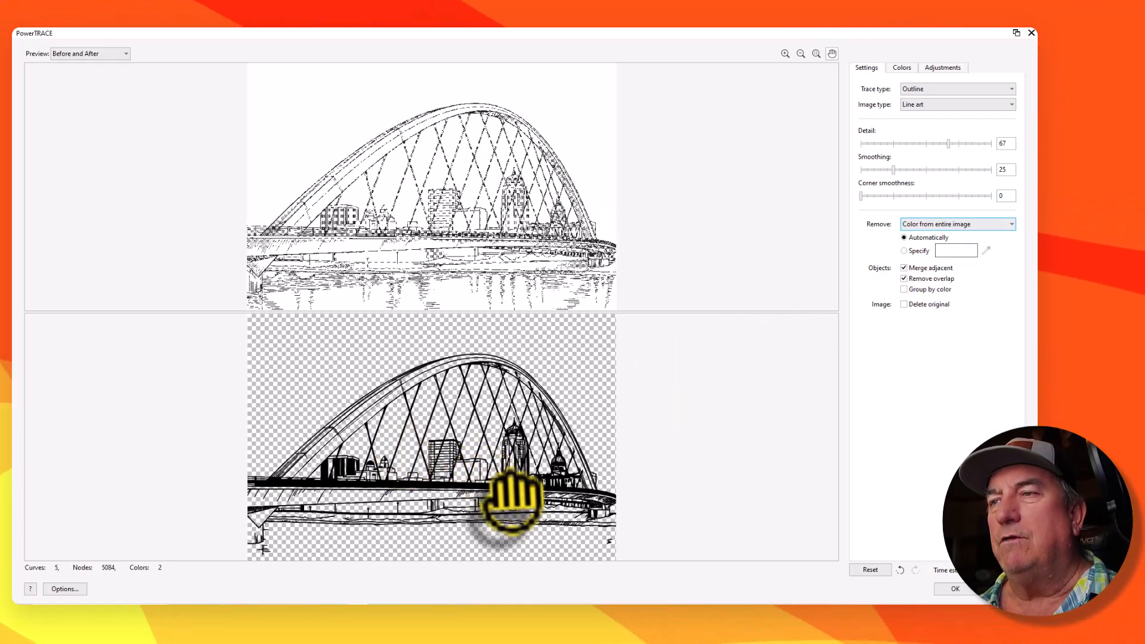
Raise the trace Detail to 100
scroll(526, 504, up, 1)
scroll(527, 504, up, 3)
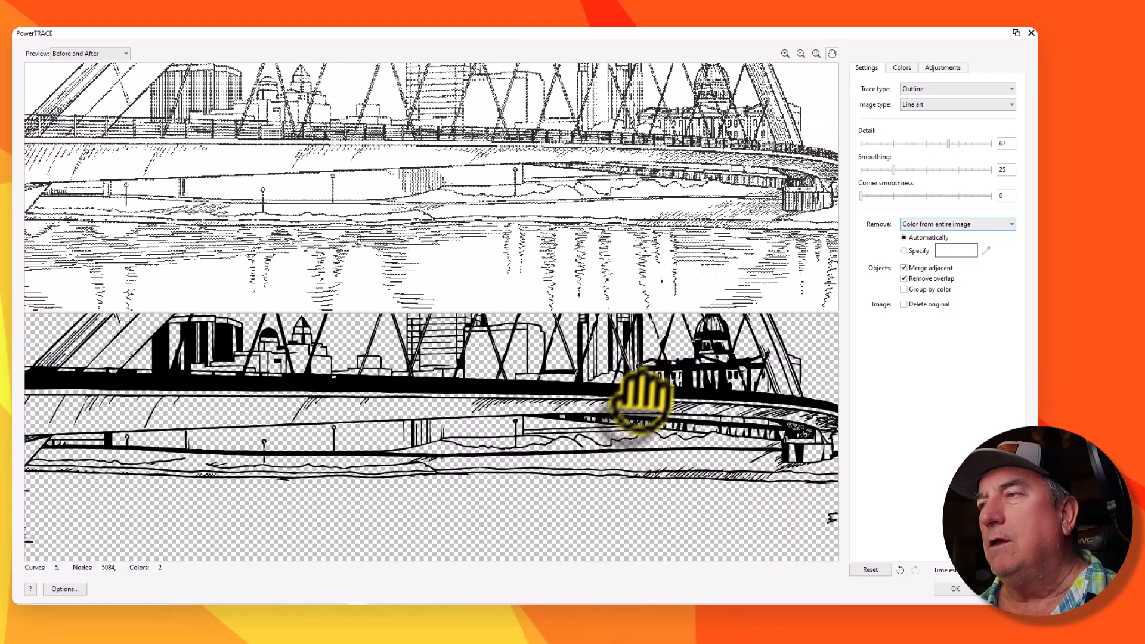
drag(661, 397, 544, 511)
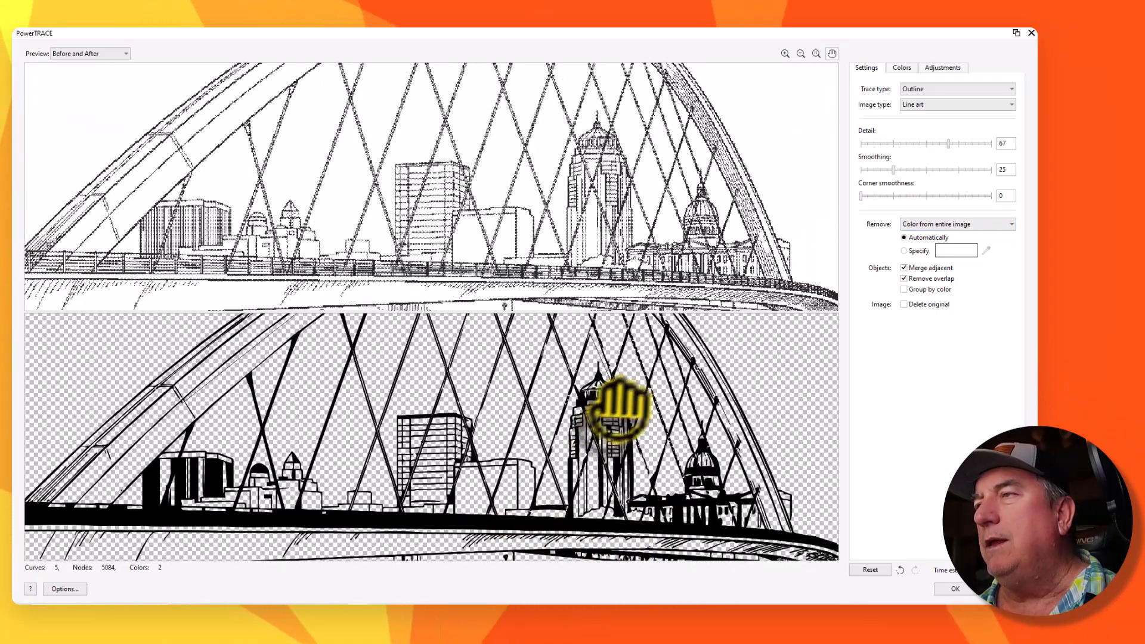
scroll(618, 410, up, 4)
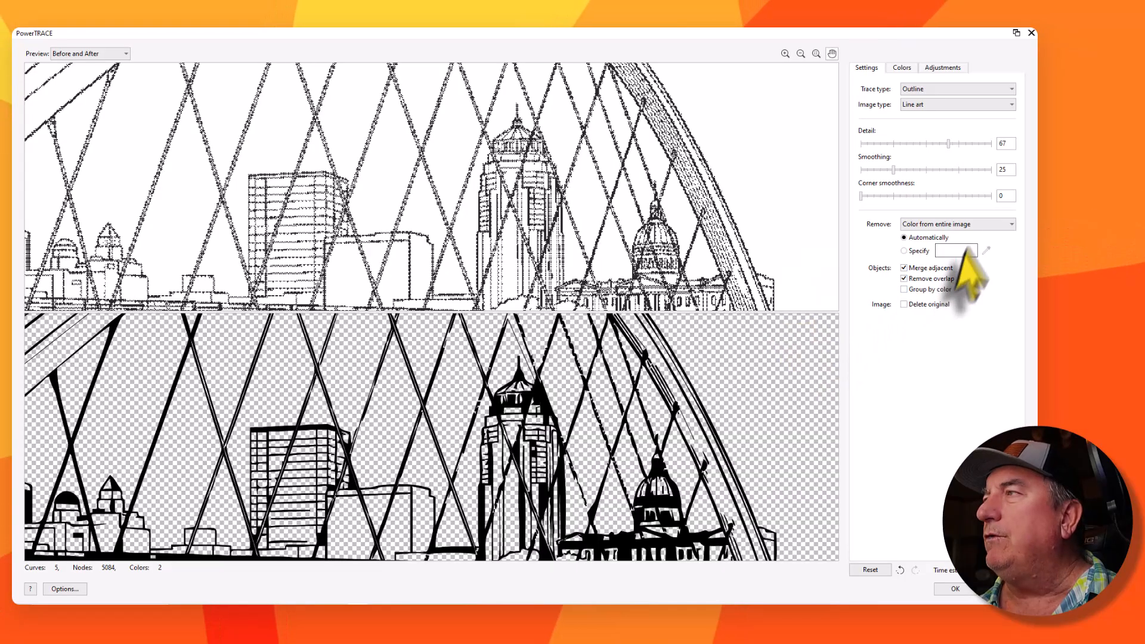
click(991, 144)
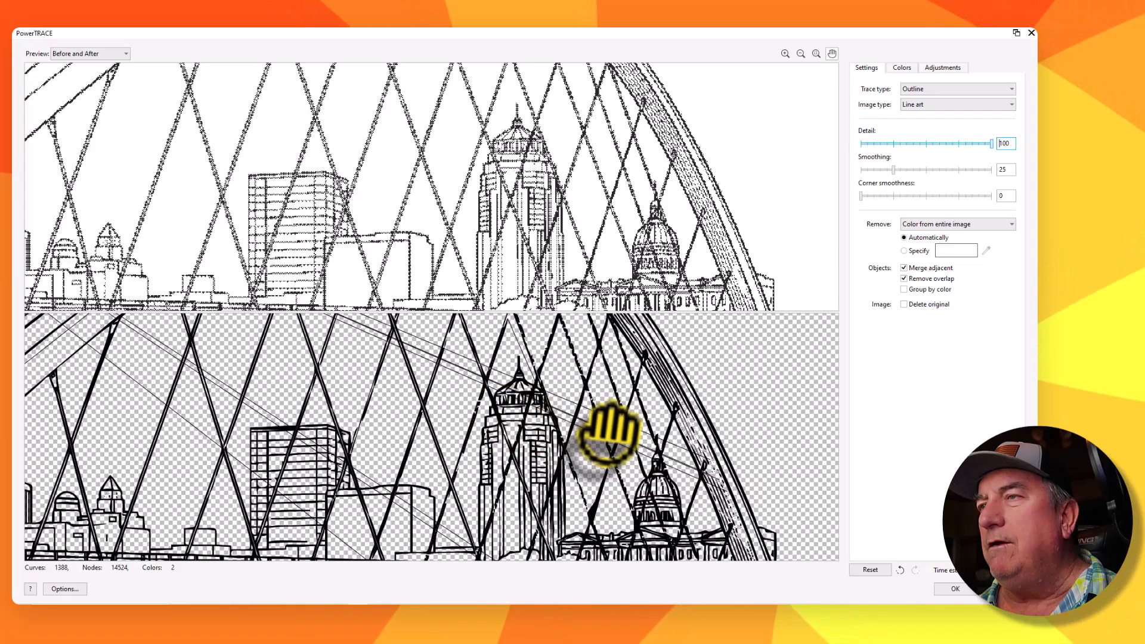
Zoom and pan around the traced preview to inspect the detail of the skyline and arch
scroll(617, 432, up, 2)
scroll(726, 412, down, 1)
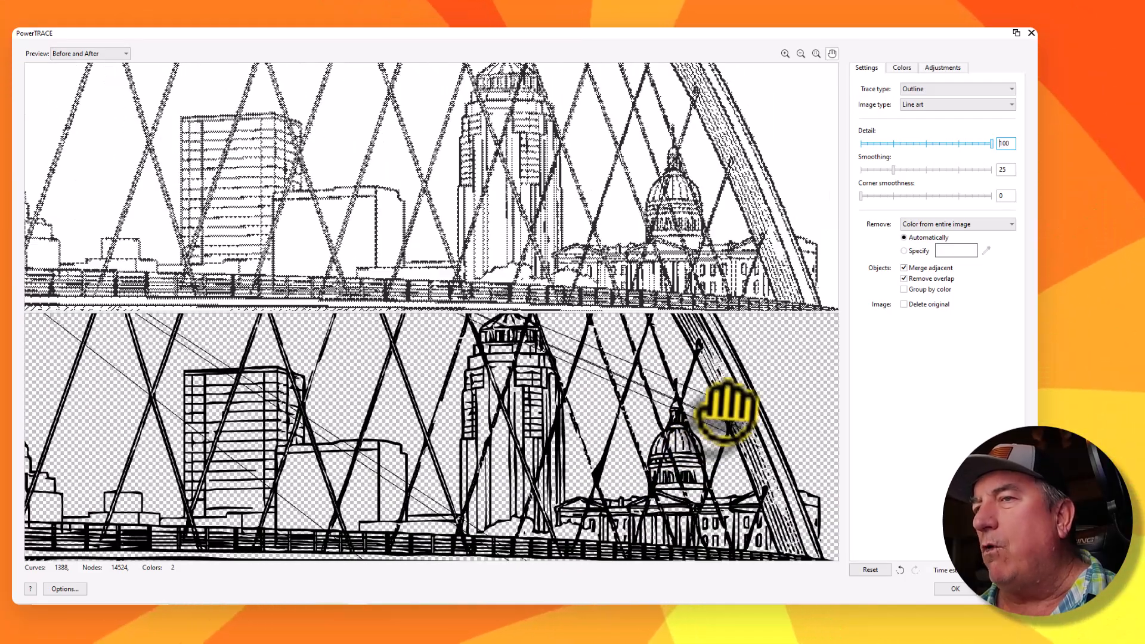
scroll(685, 414, down, 2)
scroll(281, 409, up, 2)
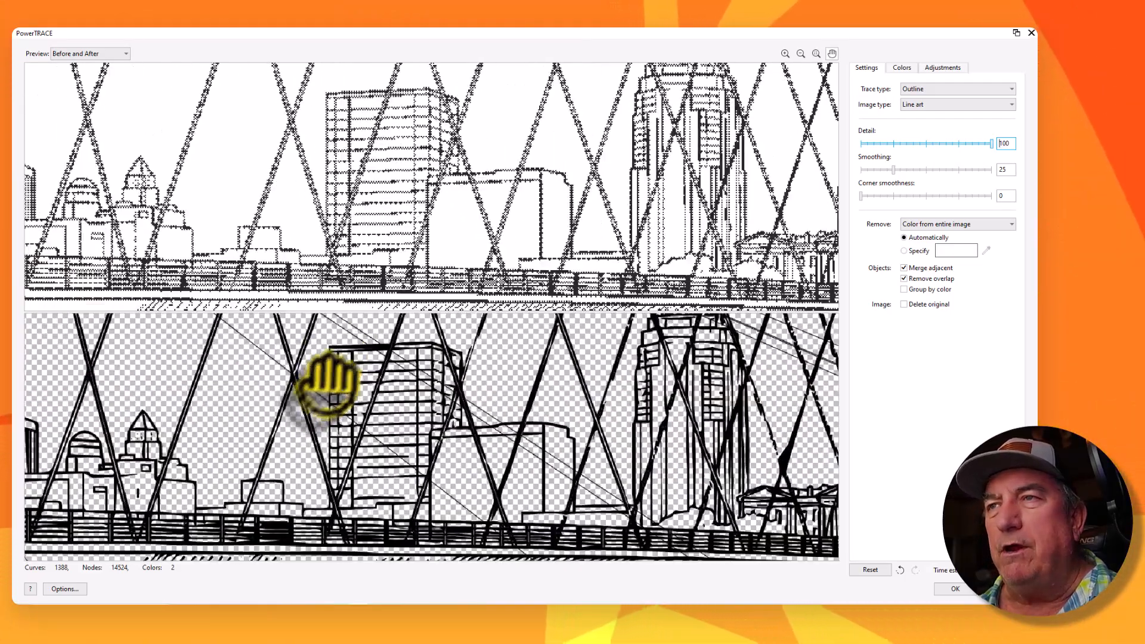
scroll(328, 382, up, 1)
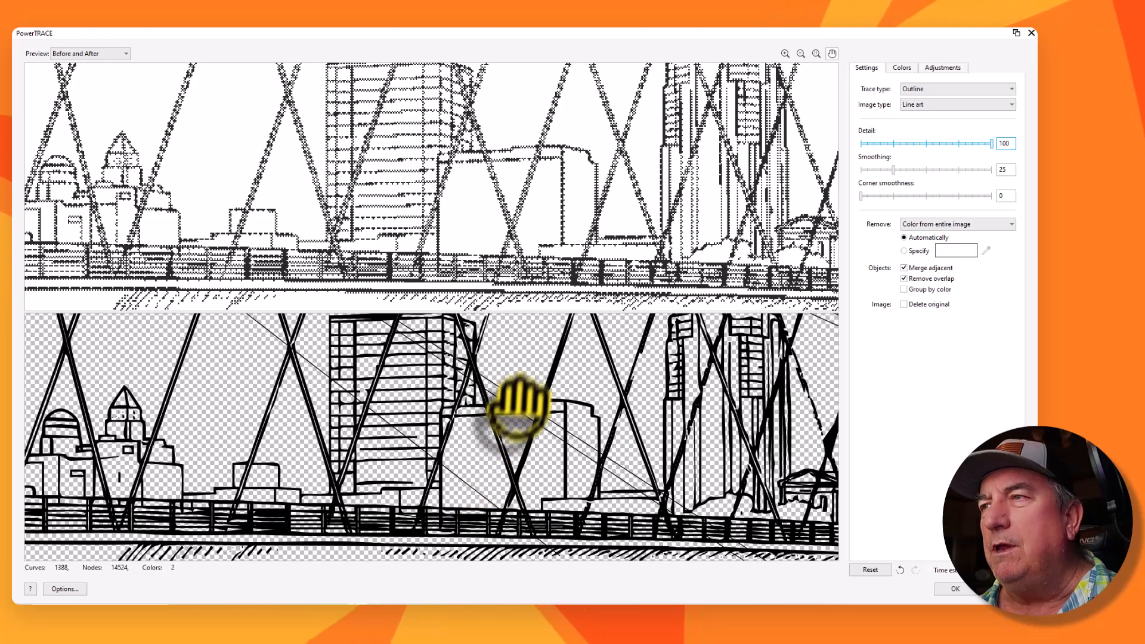
scroll(471, 477, down, 1)
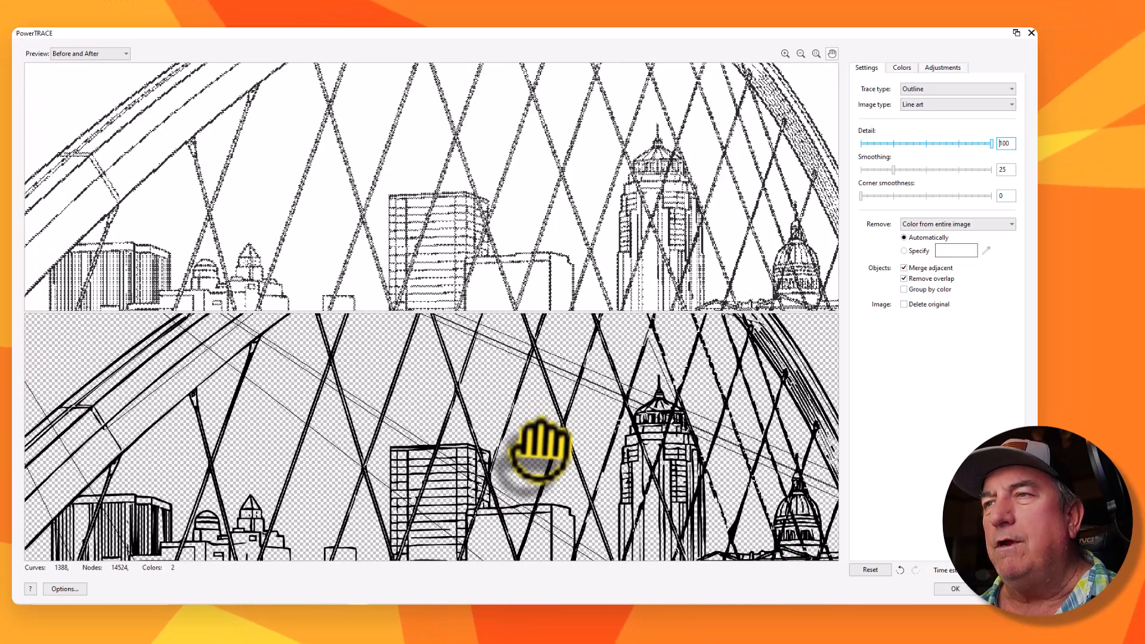
scroll(539, 450, down, 4)
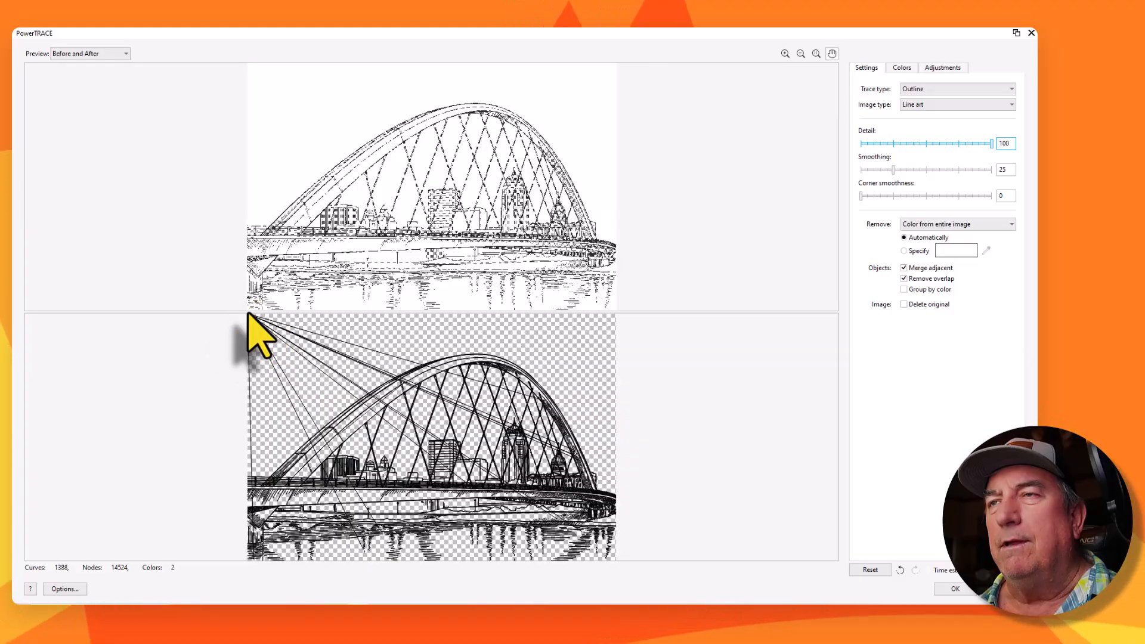
scroll(258, 340, up, 2)
scroll(256, 343, down, 2)
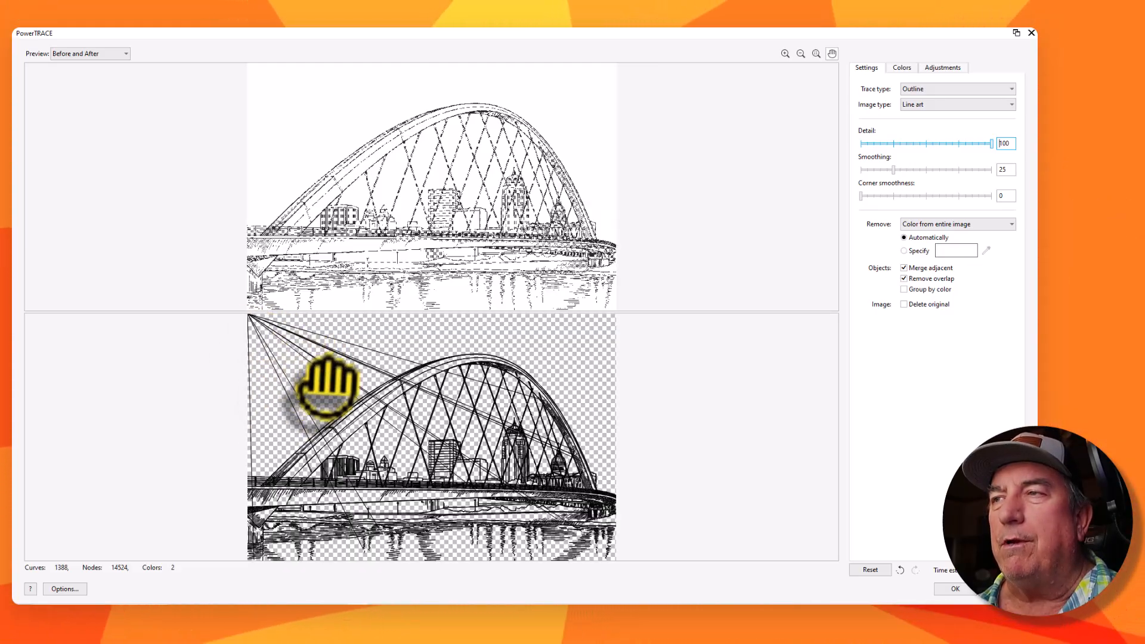
scroll(569, 453, up, 5)
scroll(595, 454, up, 10)
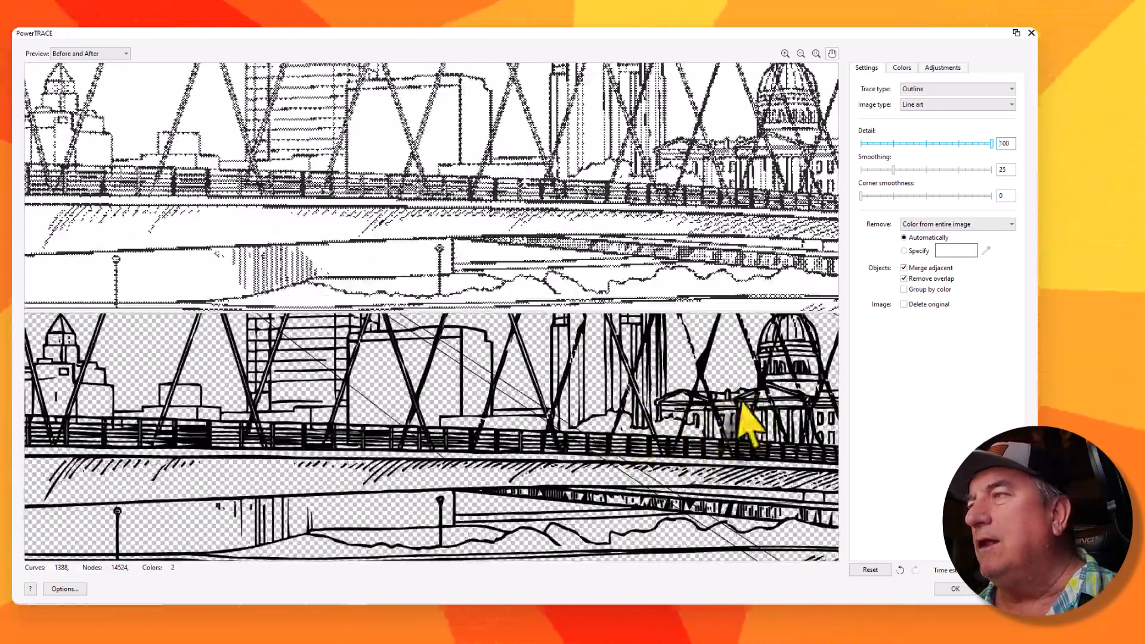
drag(741, 402, 493, 527)
scroll(494, 489, down, 1)
scroll(493, 489, down, 10)
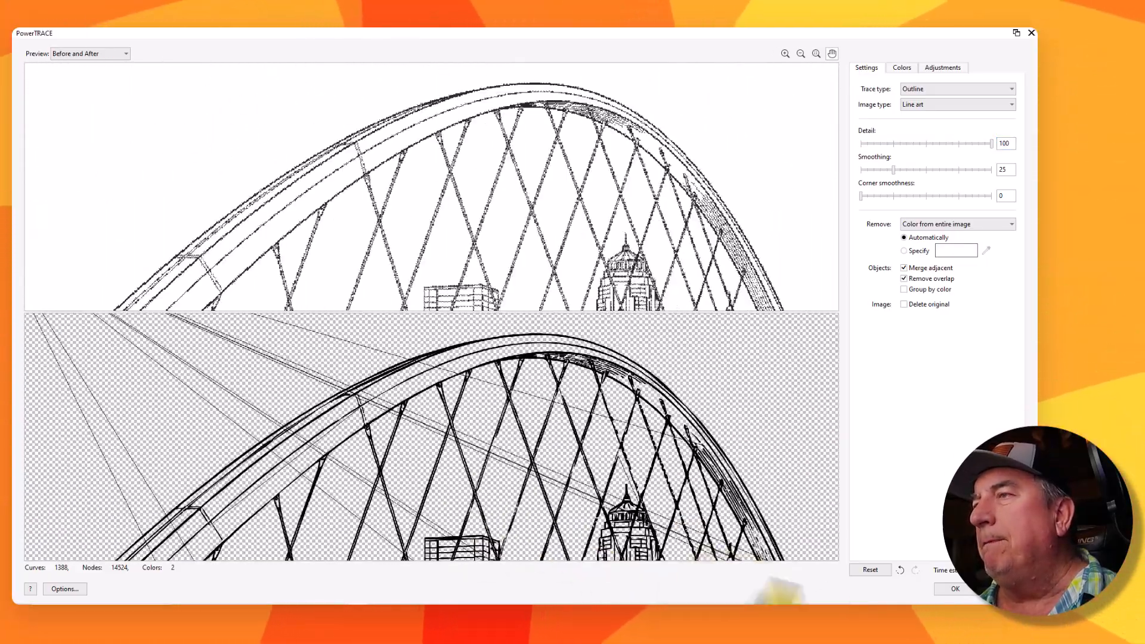
Accept the trace and drag the traced result off to the right of the original bitmap
click(955, 589)
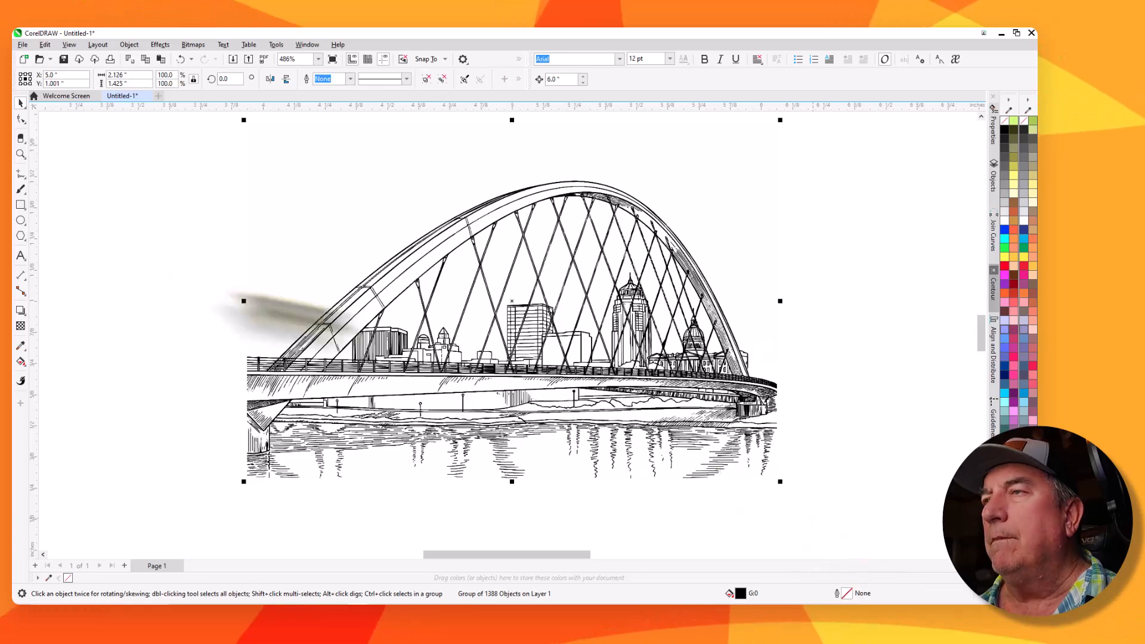
scroll(219, 179, up, 1)
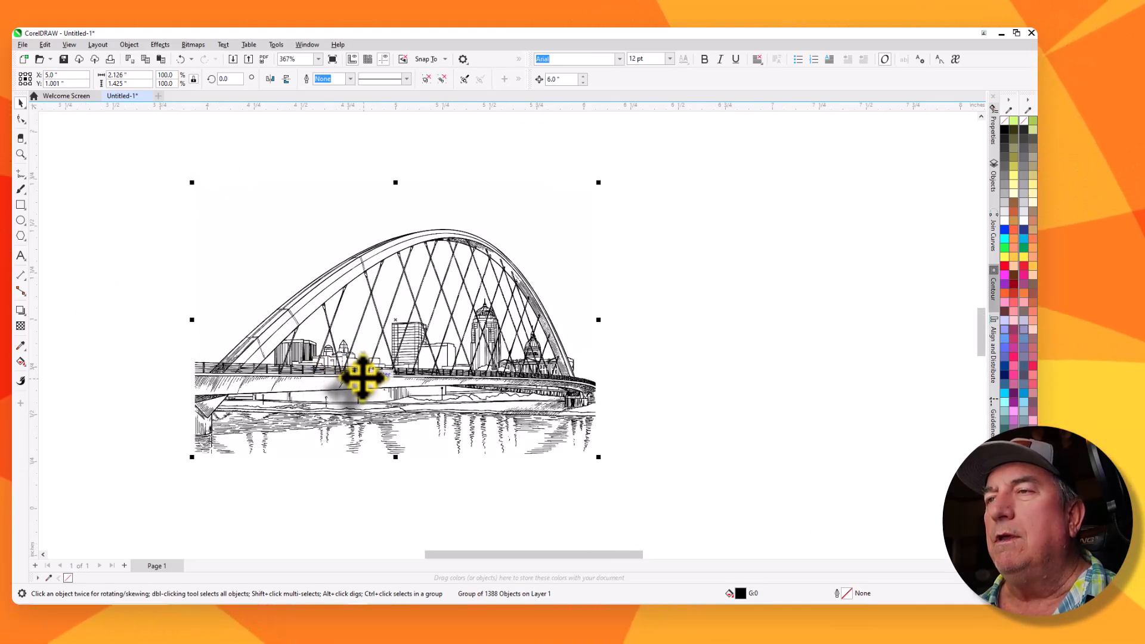
mouse_move(362, 377)
mouse_down()
mouse_move(578, 385)
mouse_move(744, 339)
mouse_move(701, 366)
mouse_move(685, 295)
mouse_move(626, 327)
mouse_move(718, 322)
mouse_move(703, 302)
mouse_up()
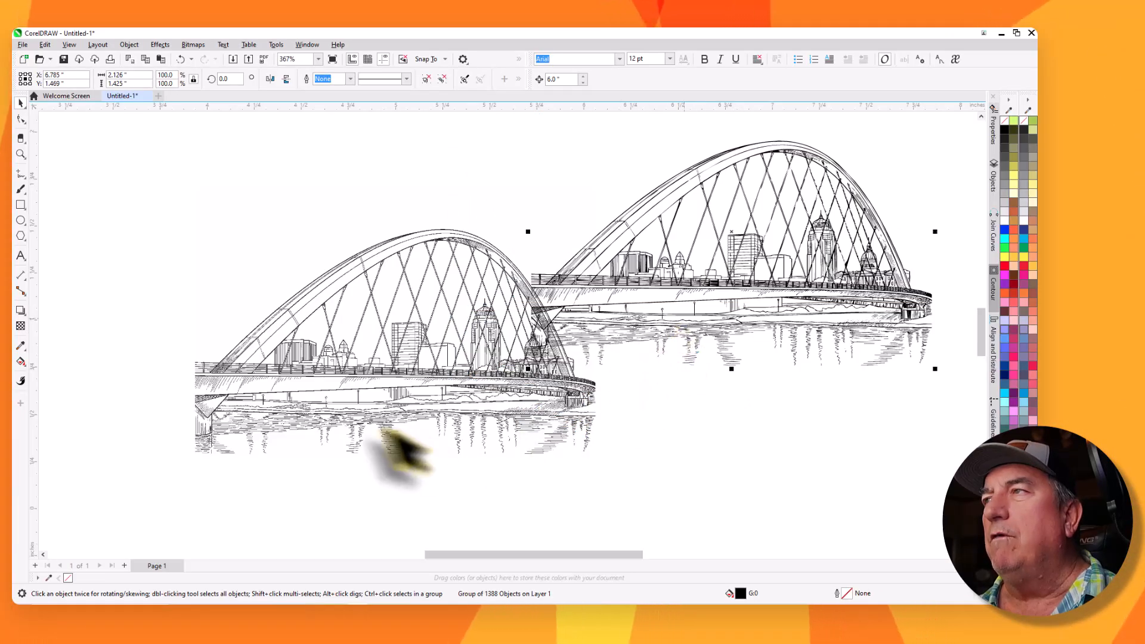
Move the original bitmap far to the right, away from the drawing area
click(335, 384)
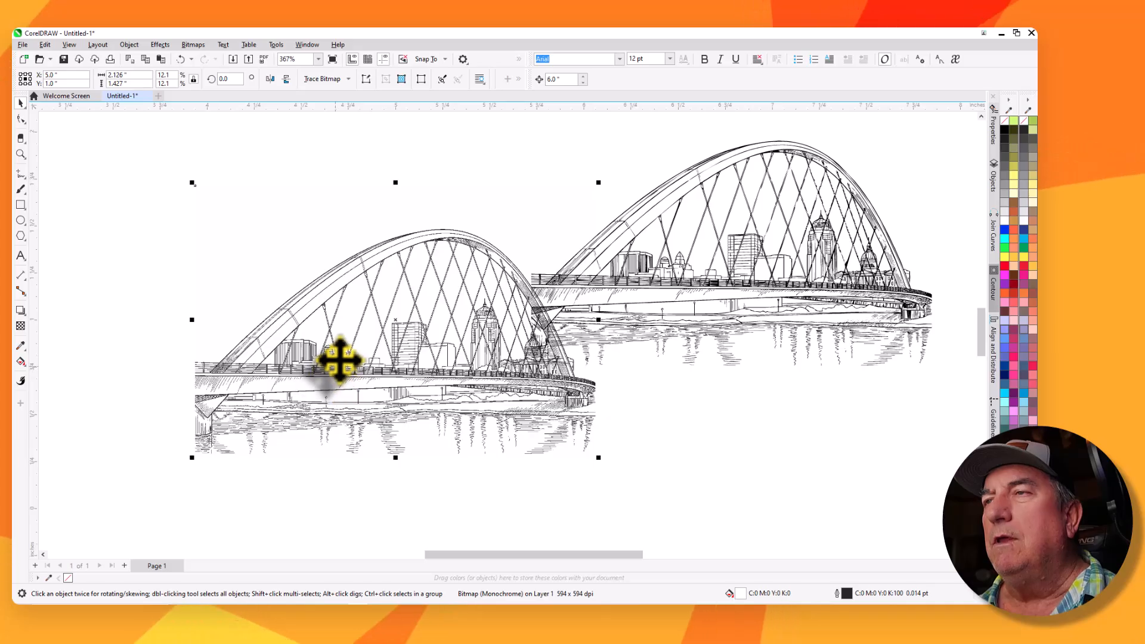
scroll(340, 358, up, 1)
scroll(348, 340, down, 2)
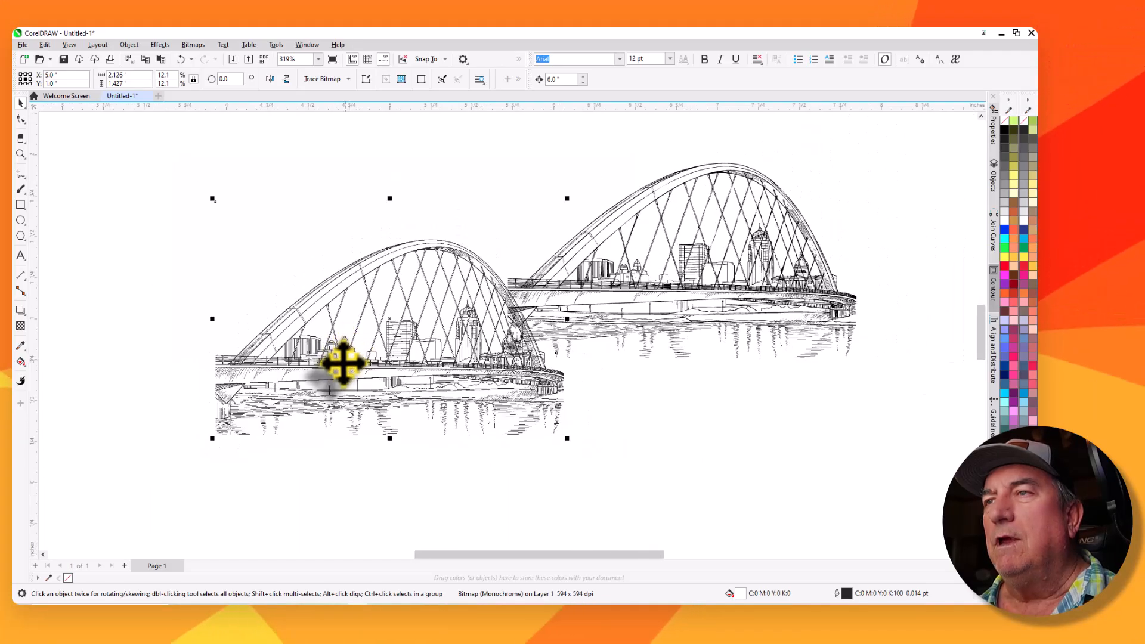
drag(344, 363, 966, 392)
Drag the traced group to the left into the bitmap's former spot
click(695, 289)
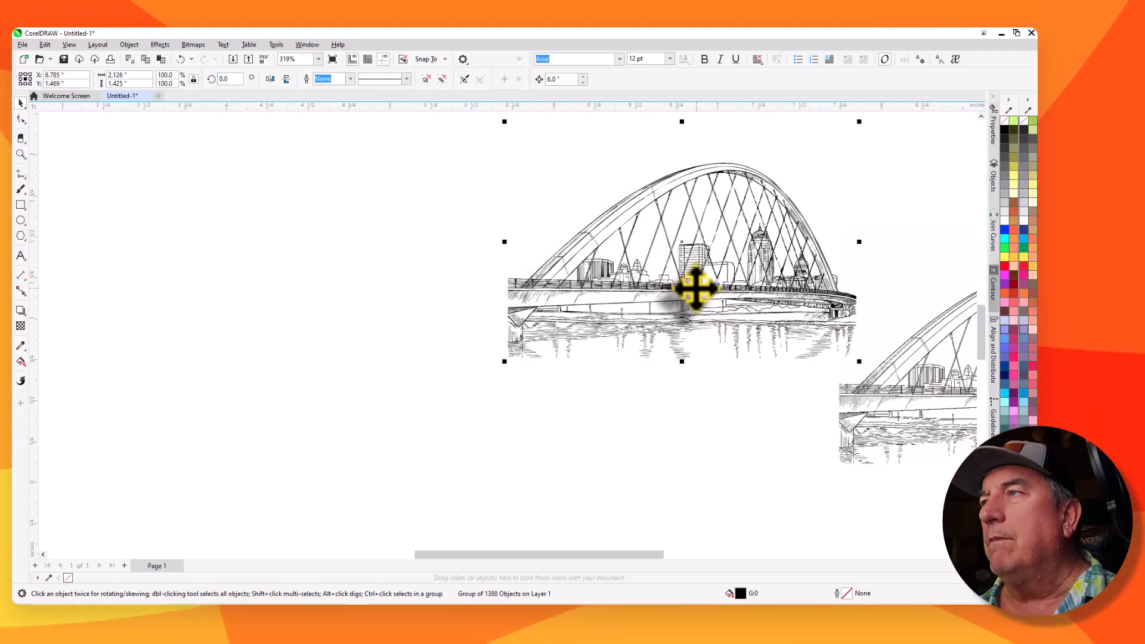
mouse_move(695, 288)
mouse_down()
mouse_move(421, 450)
mouse_move(417, 434)
mouse_move(453, 417)
mouse_move(447, 401)
mouse_up()
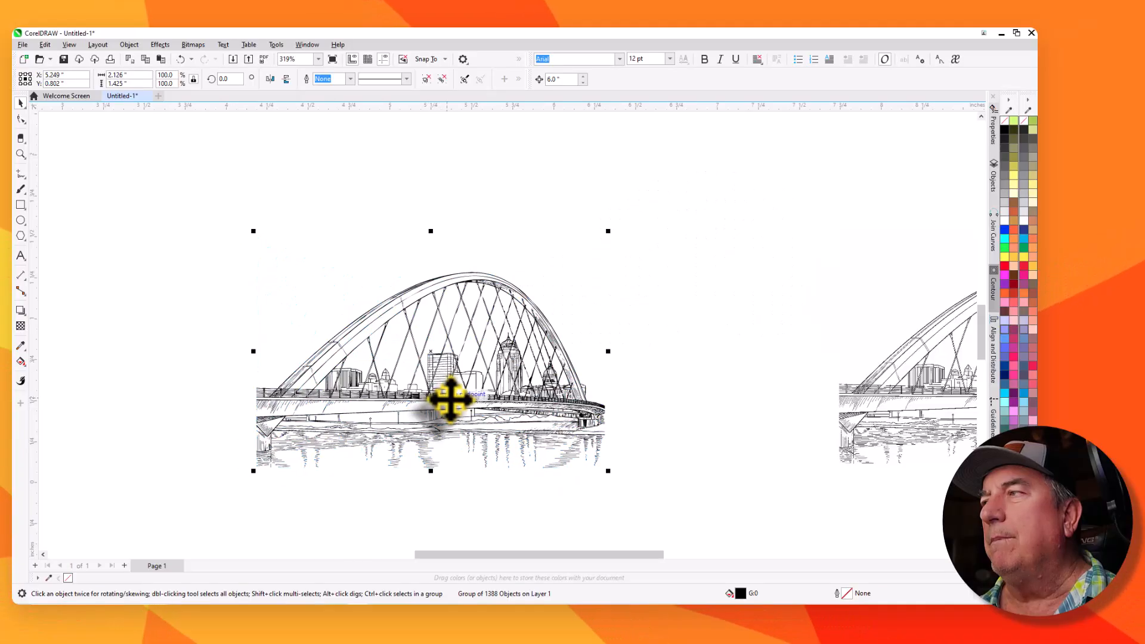
Ungroup all objects in the traced group
scroll(447, 400, down, 2)
scroll(326, 365, up, 2)
scroll(507, 486, down, 1)
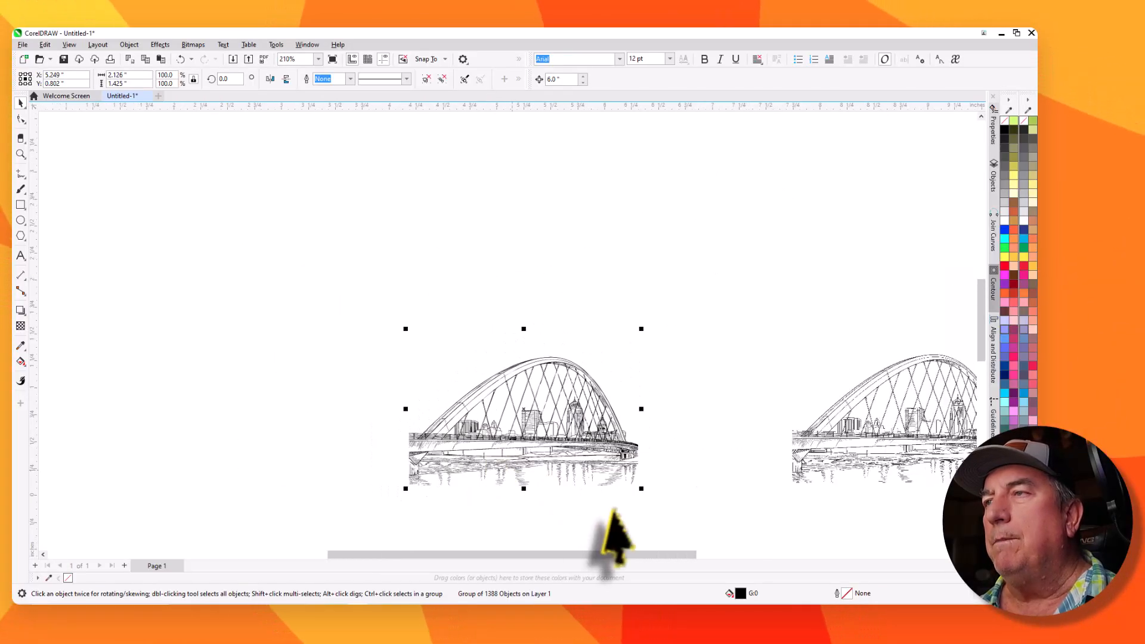
scroll(685, 525, up, 2)
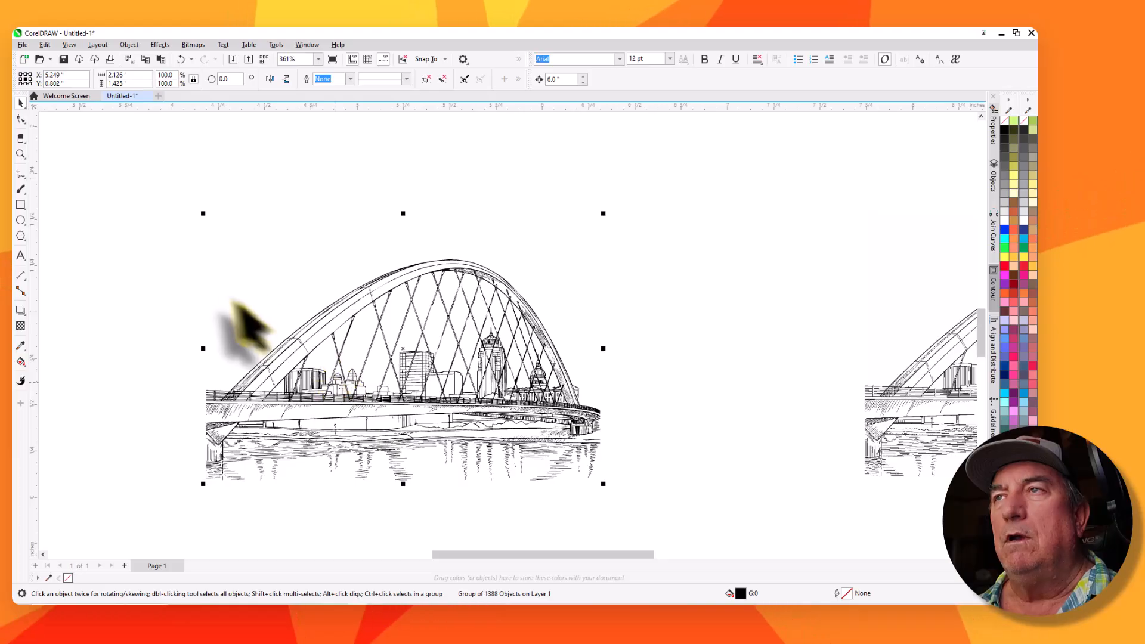
click(129, 45)
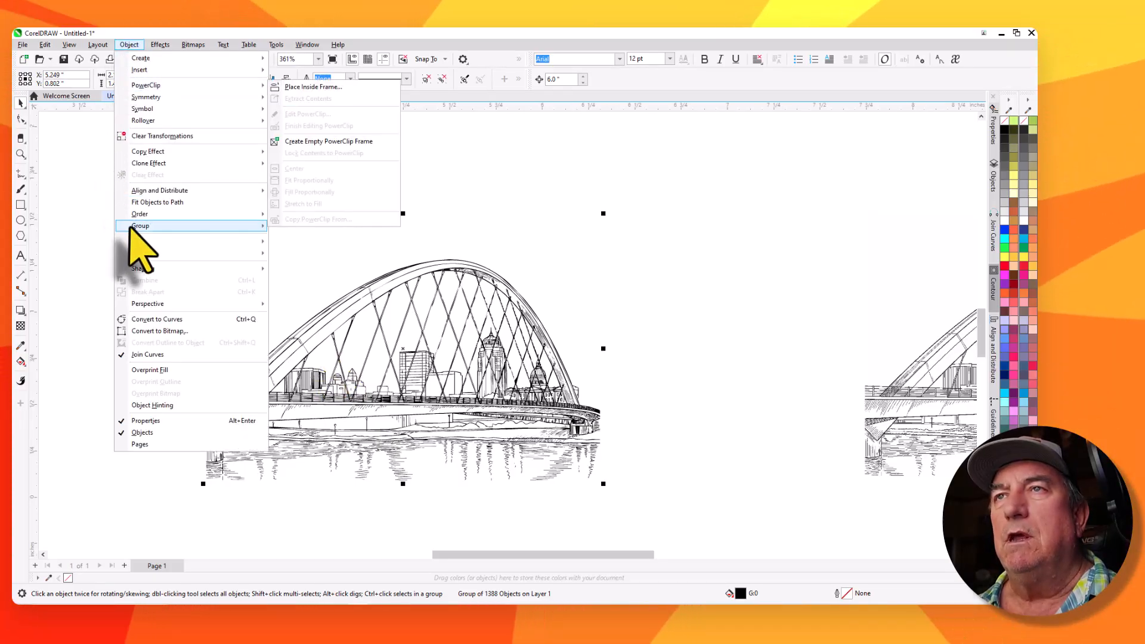
mouse_move(132, 229)
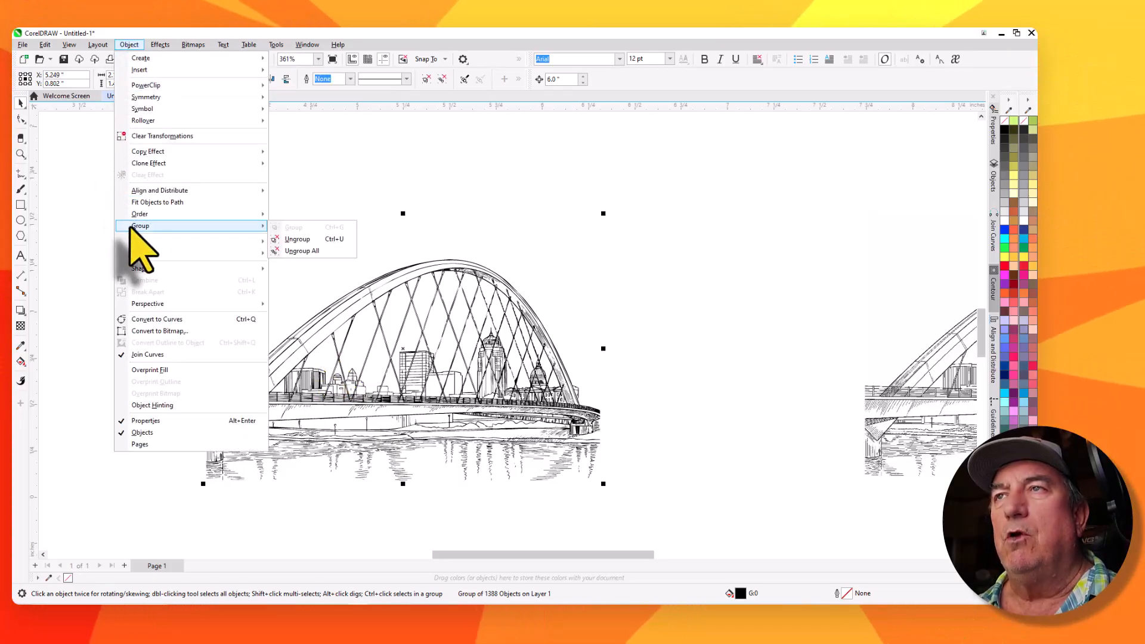
click(301, 251)
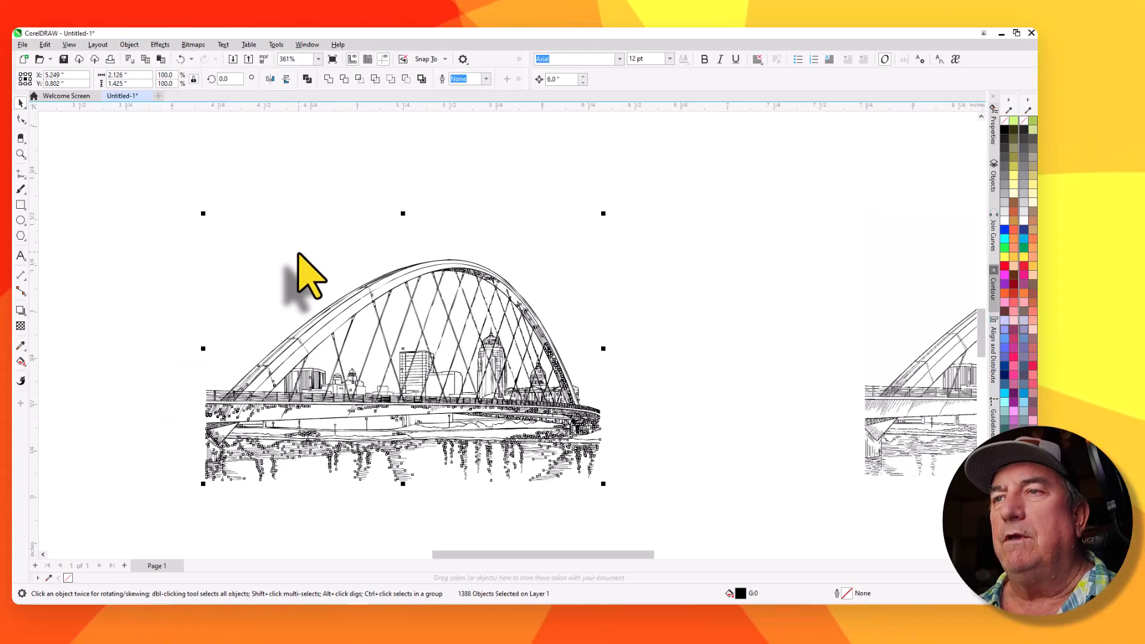
Switch the view to Wireframe and inspect the traced curves up close, then deselect everything
click(129, 45)
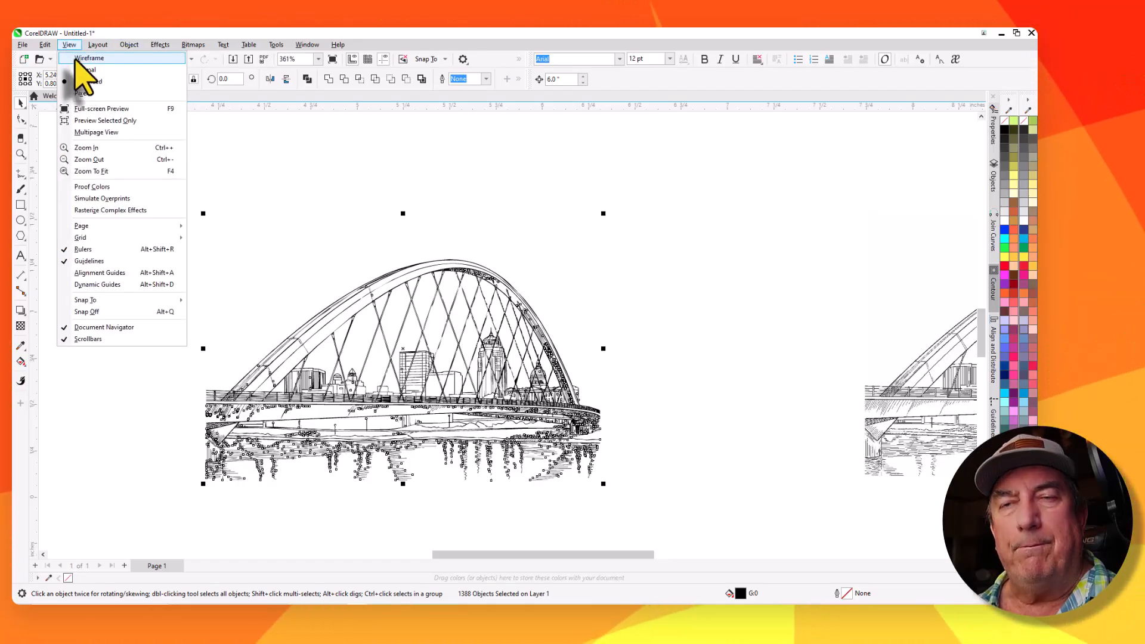
click(83, 58)
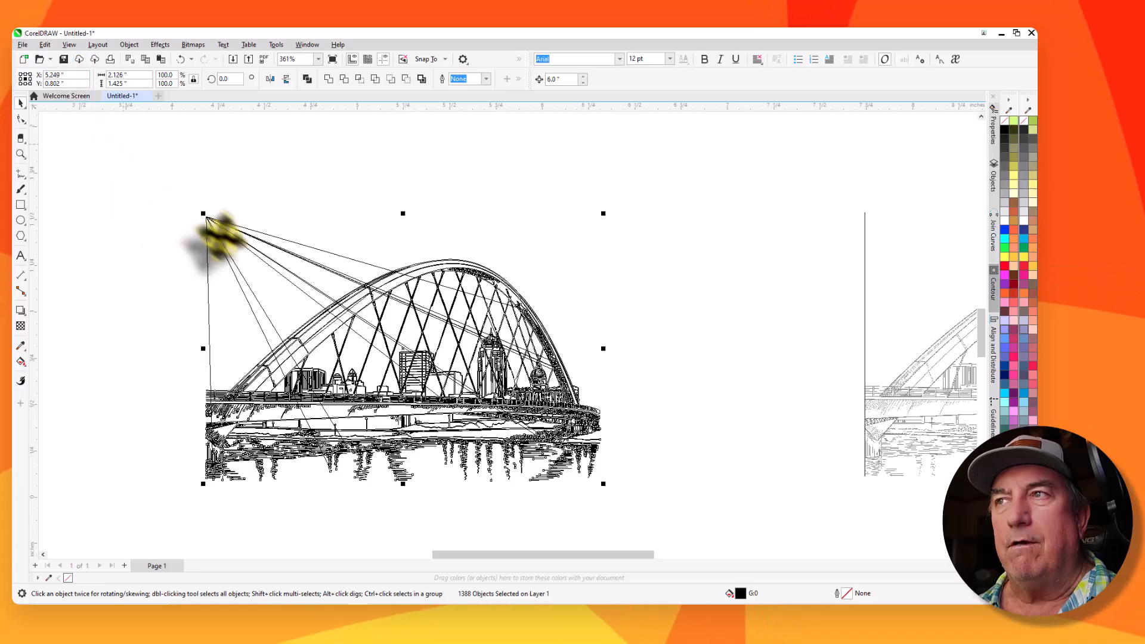
scroll(426, 301, up, 5)
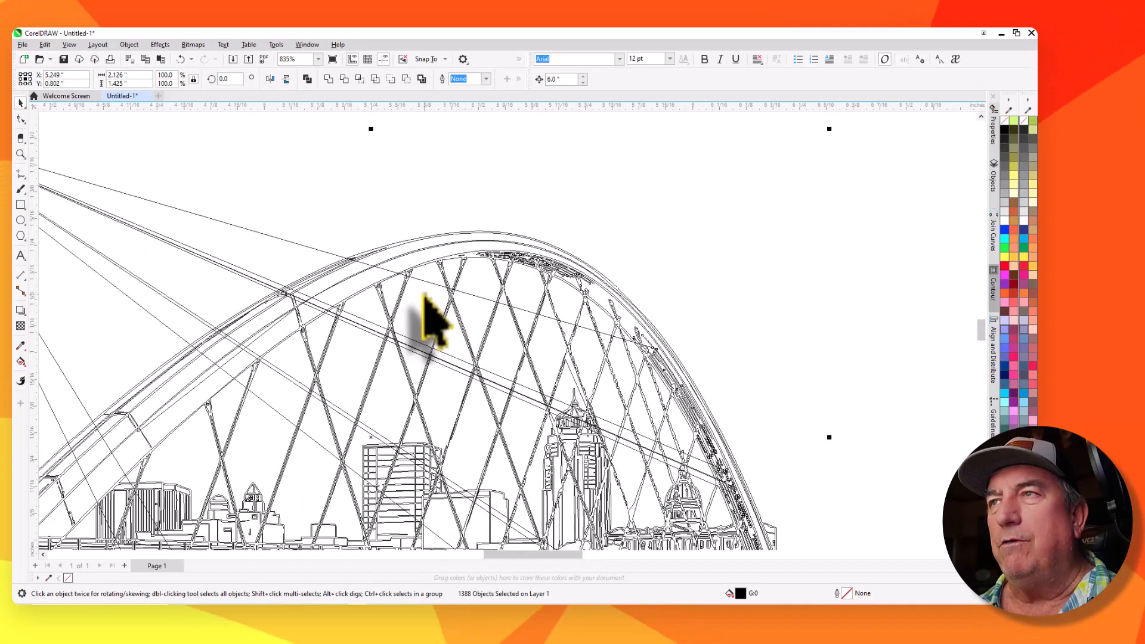
scroll(433, 318, down, 3)
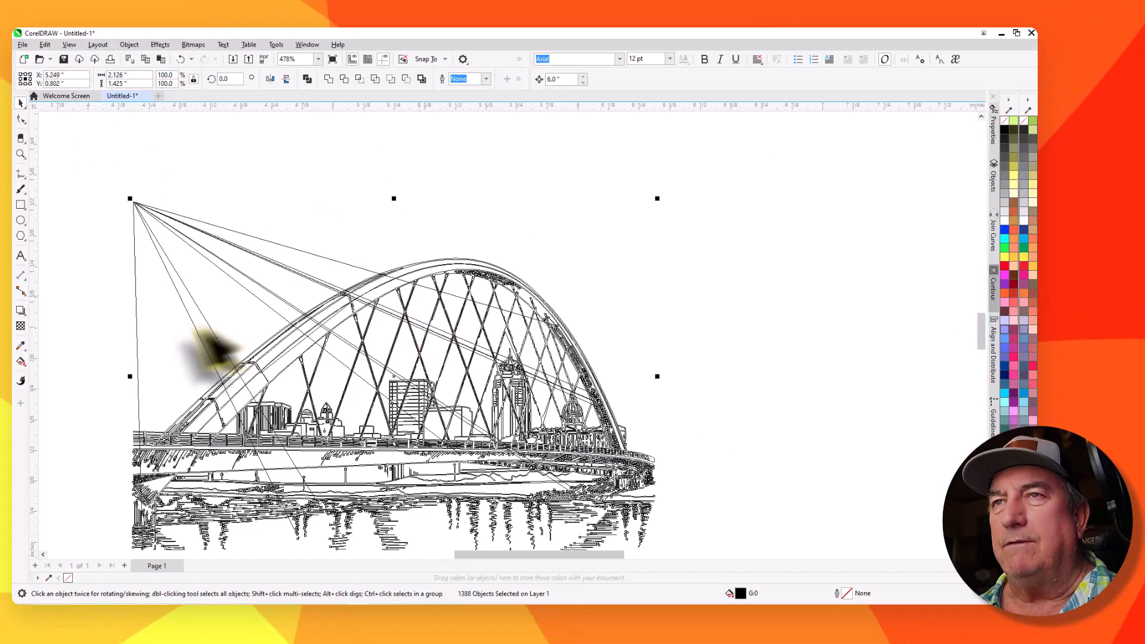
scroll(90, 381, down, 3)
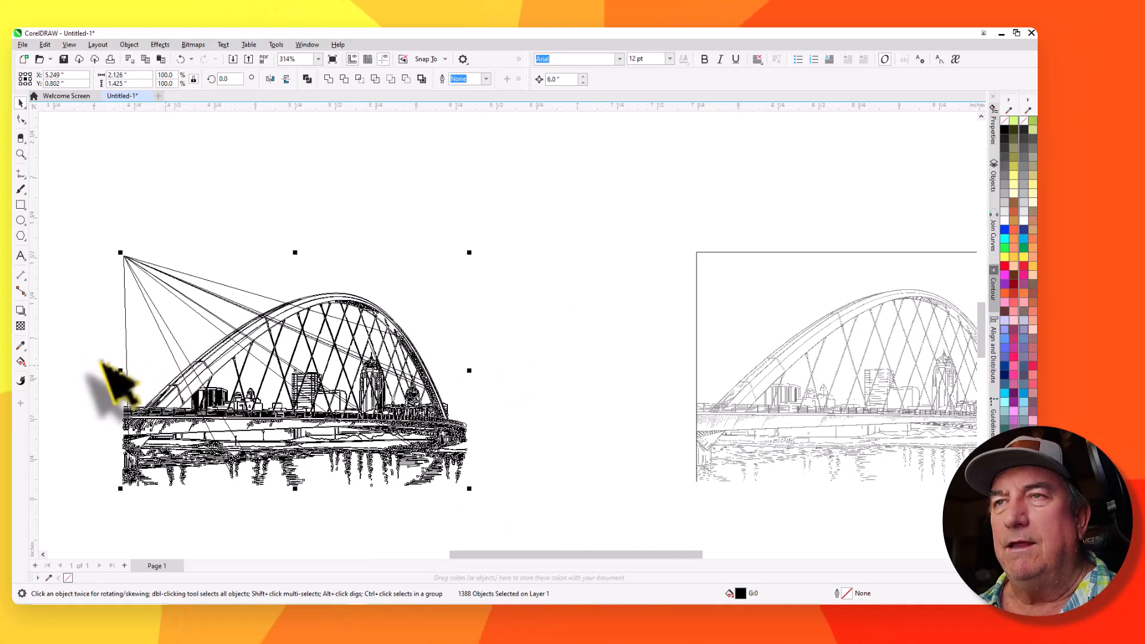
scroll(75, 384, up, 2)
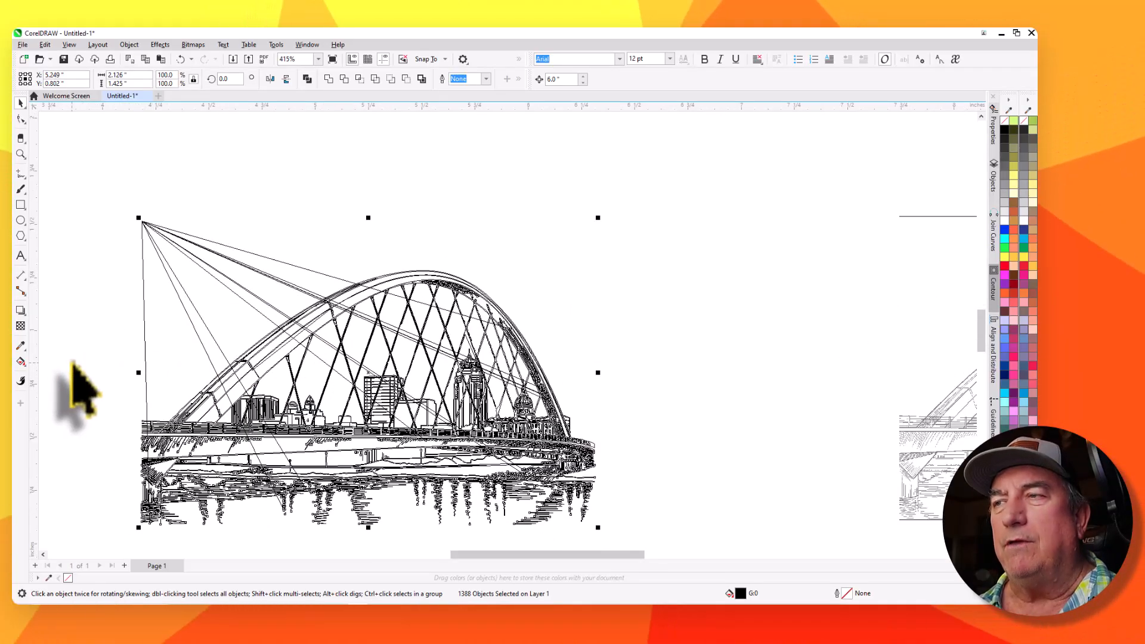
click(92, 200)
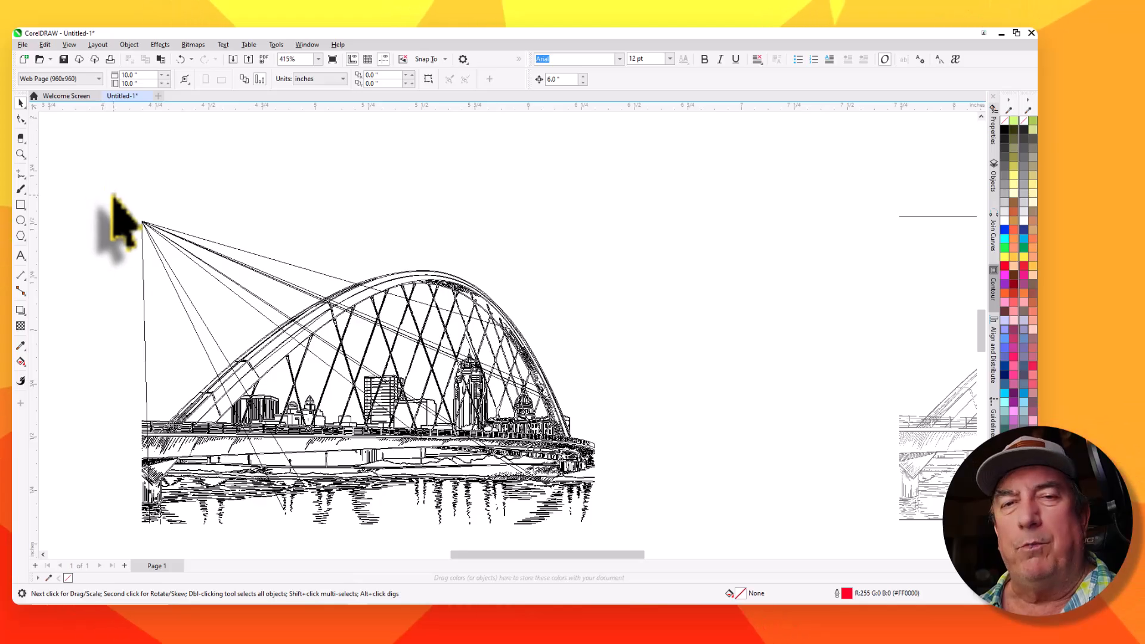
Delete the stray diagonal cable curves radiating from the upper-left peak of the traced bridge drawing
click(179, 232)
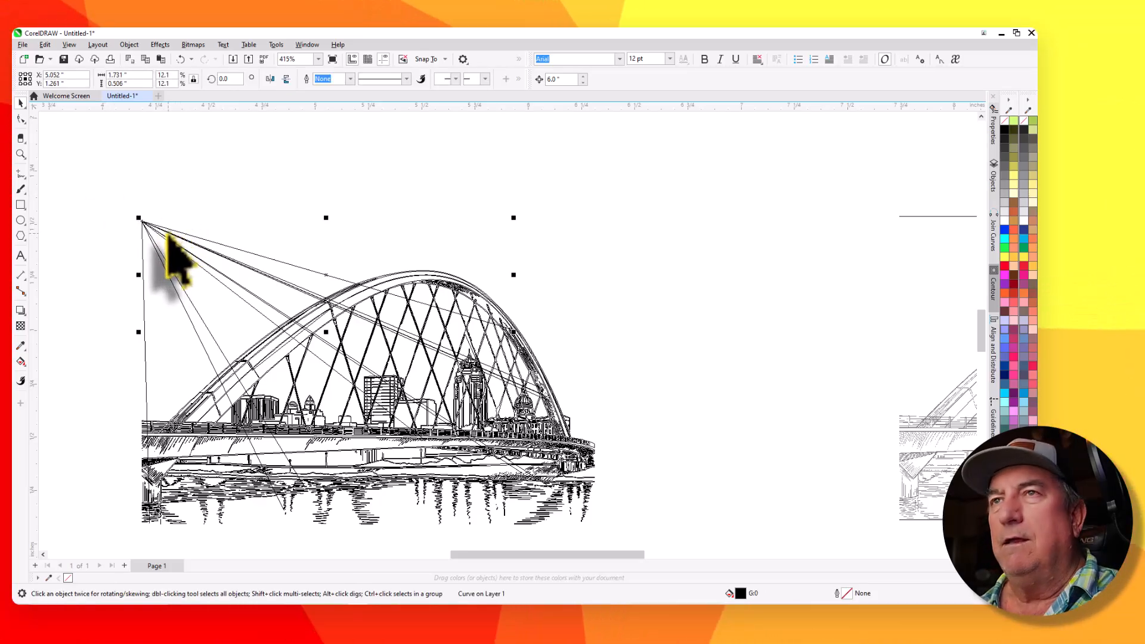
key(Delete)
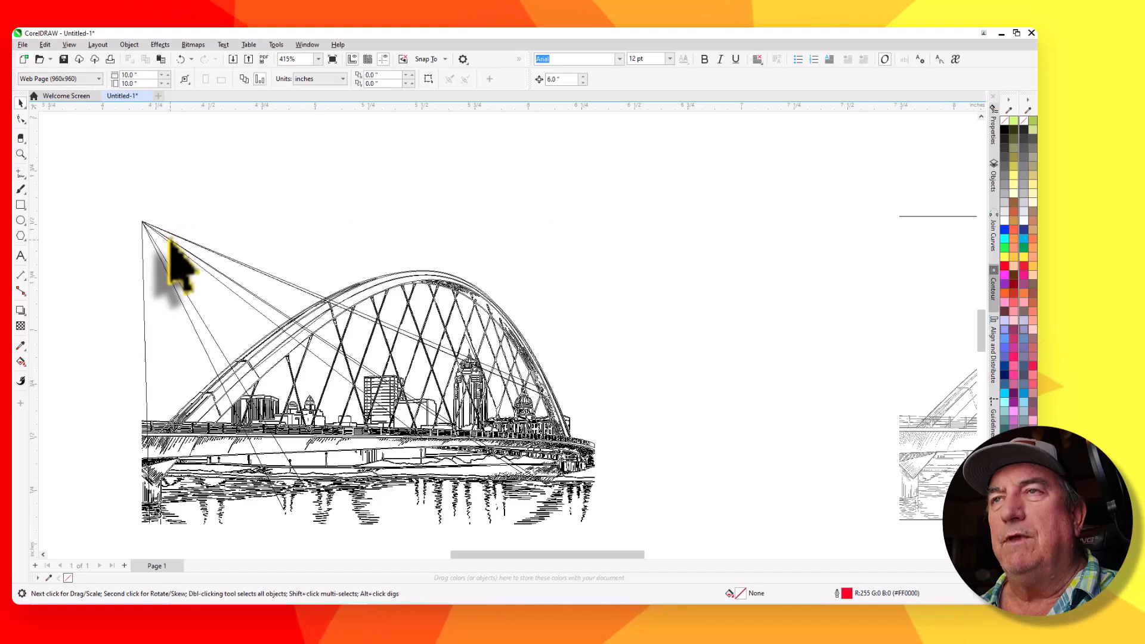
key(Delete)
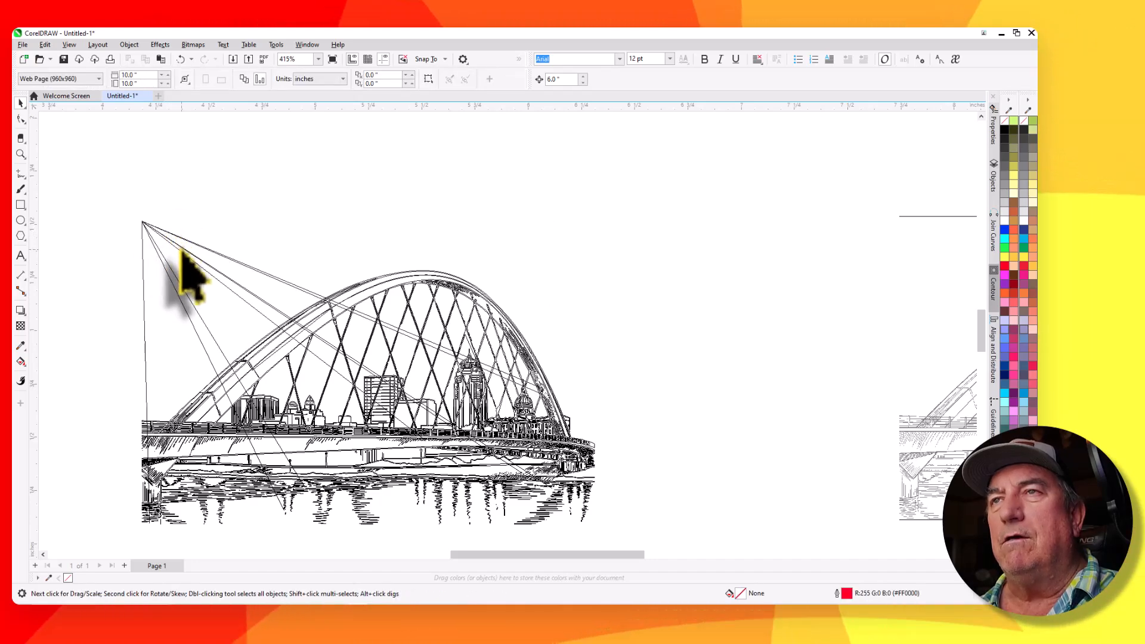
click(183, 246)
key(Delete)
click(188, 242)
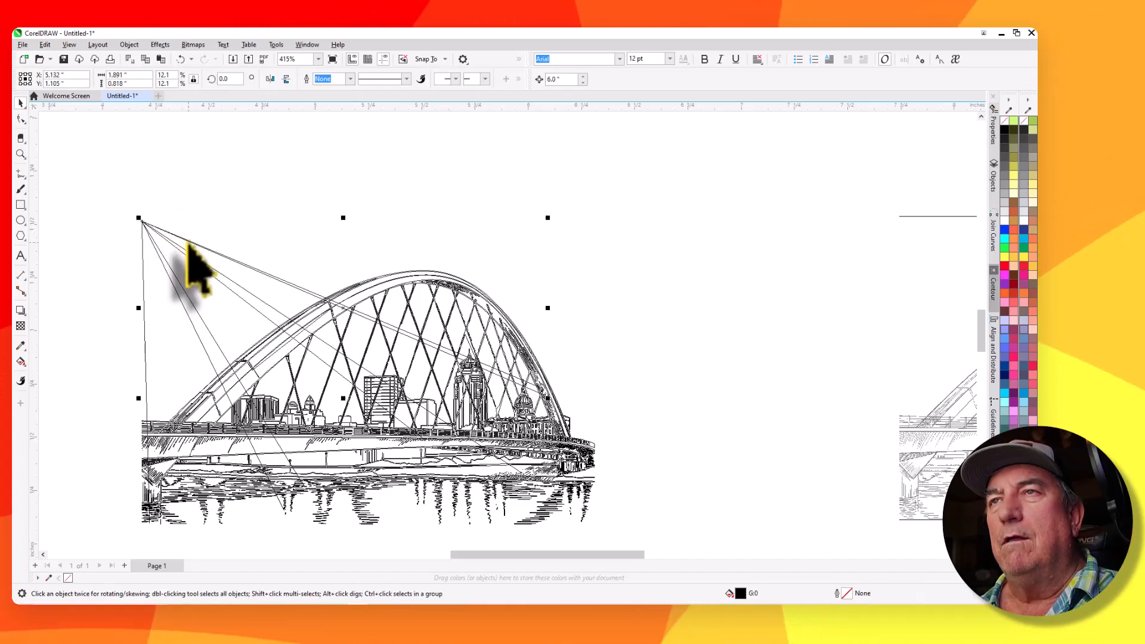
key(Delete)
click(189, 244)
key(Delete)
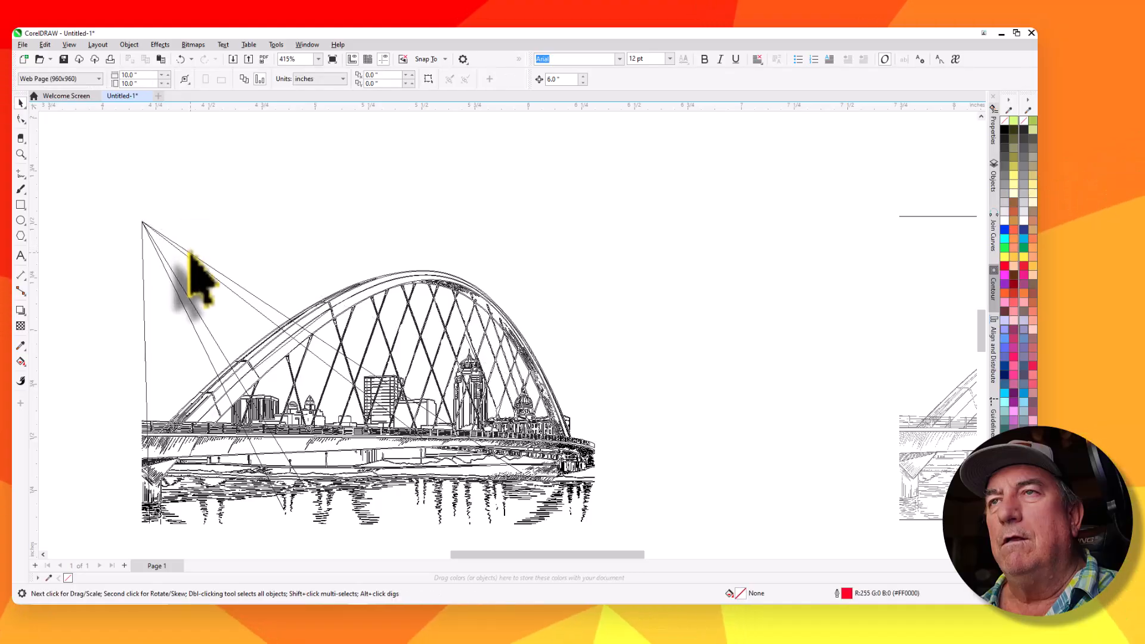
click(188, 252)
key(Delete)
click(188, 257)
key(Delete)
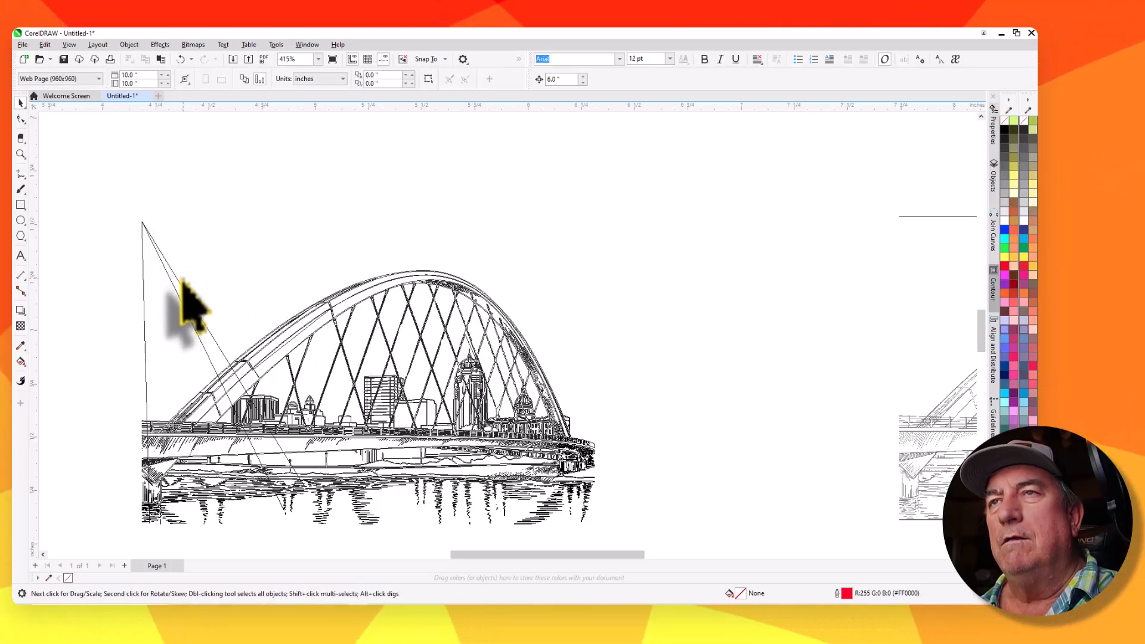
click(179, 291)
key(Delete)
click(164, 305)
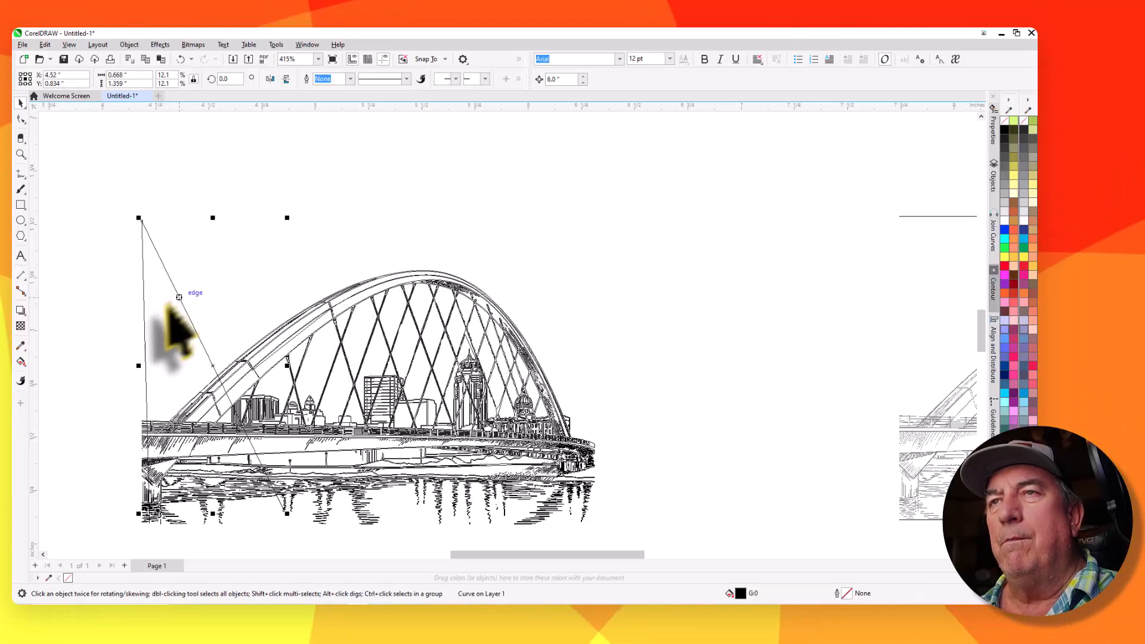
key(Delete)
key(Delete)
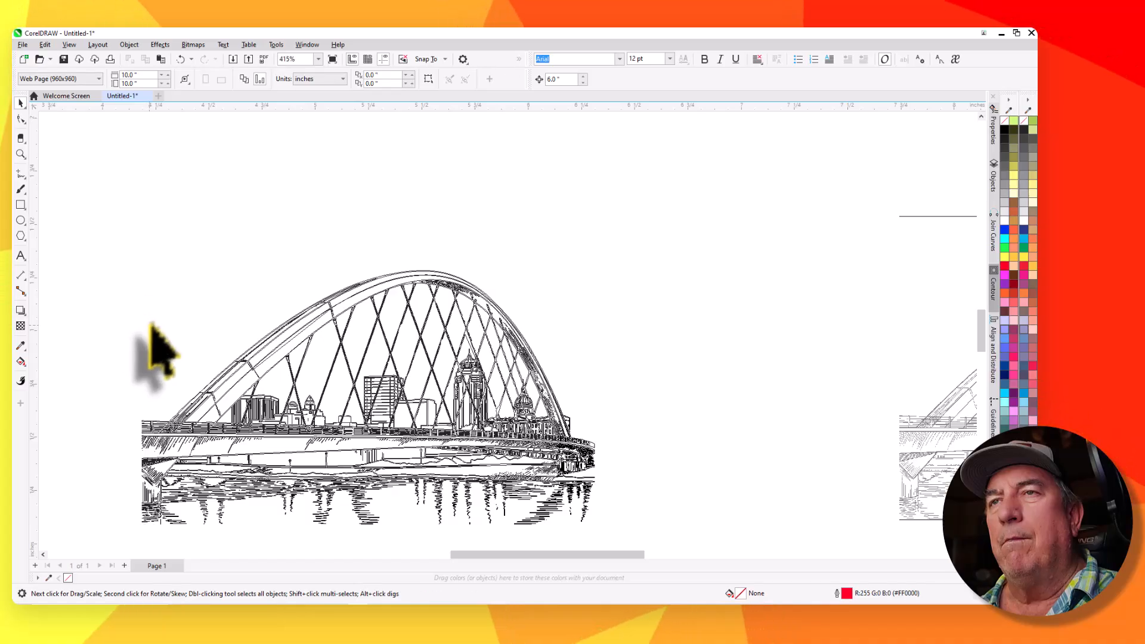
Switch the display mode from Wireframe back to Enhanced
scroll(292, 234, down, 2)
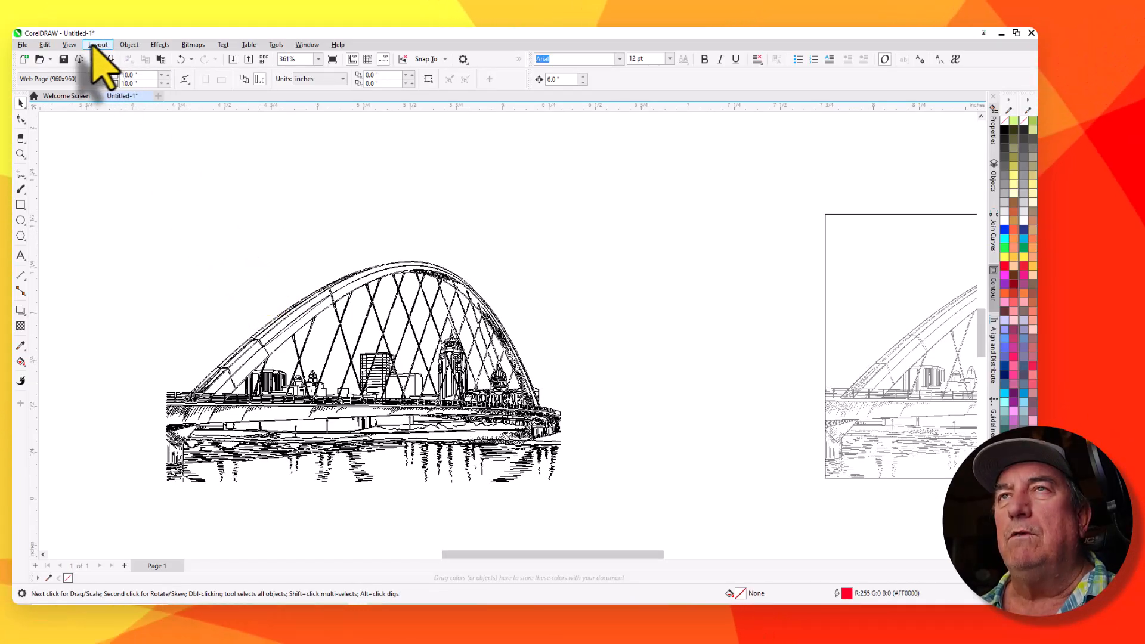
click(70, 45)
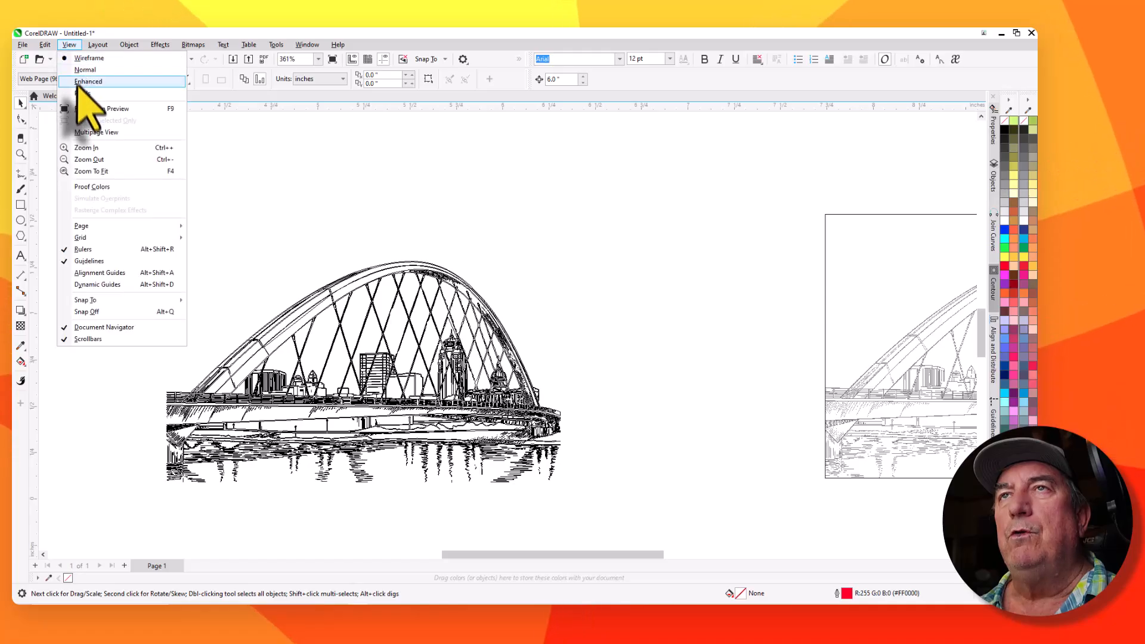
click(88, 82)
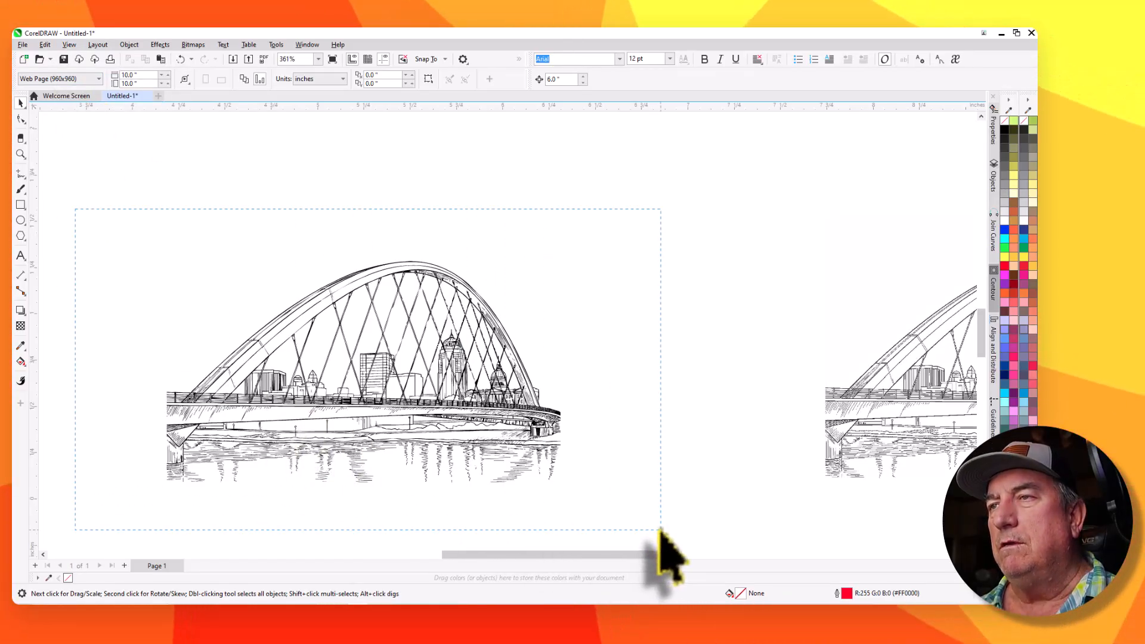
Marquee-select all the traced bridge curves and group them together
drag(659, 529, 659, 531)
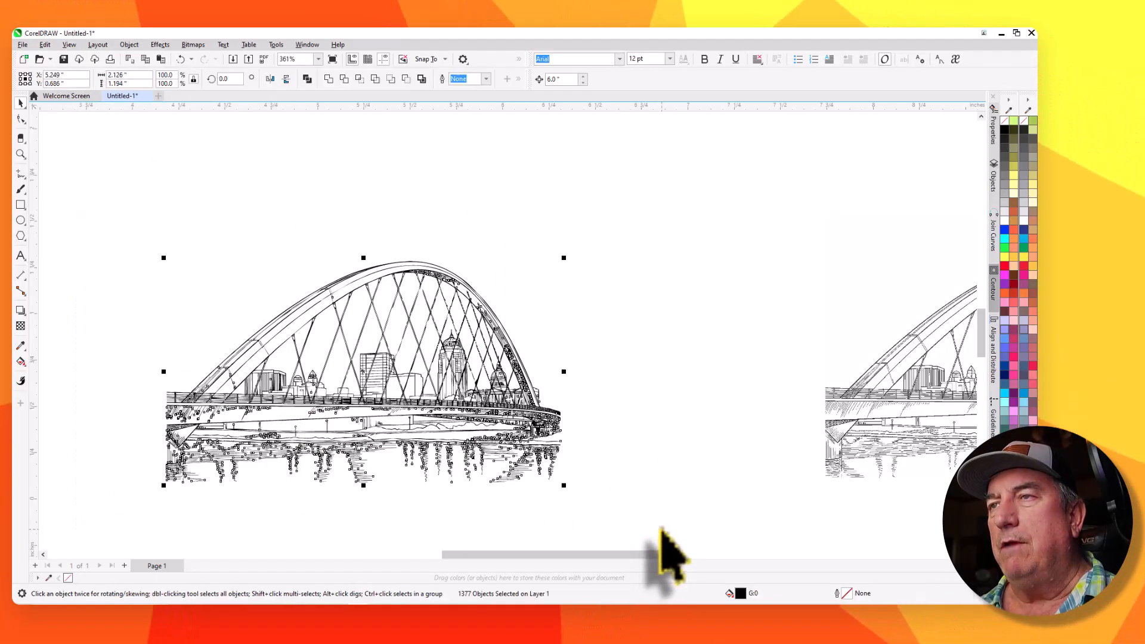
click(130, 45)
mouse_move(141, 227)
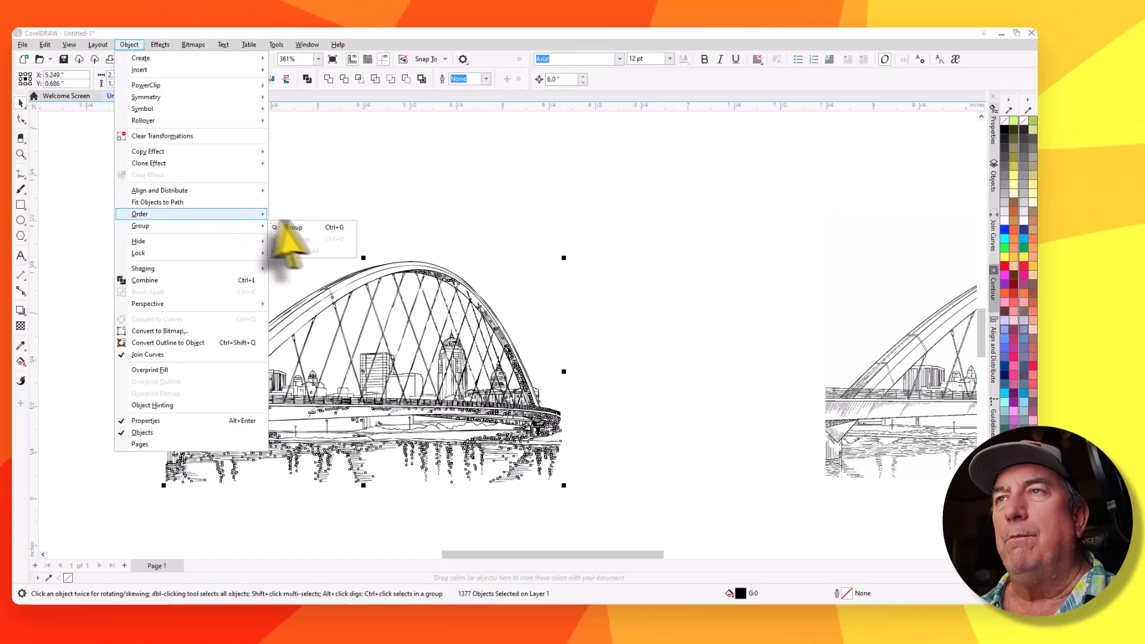
click(301, 227)
Inspect the grouped traced curves up close, comparing them in Wireframe and Enhanced display modes
scroll(501, 381, up, 5)
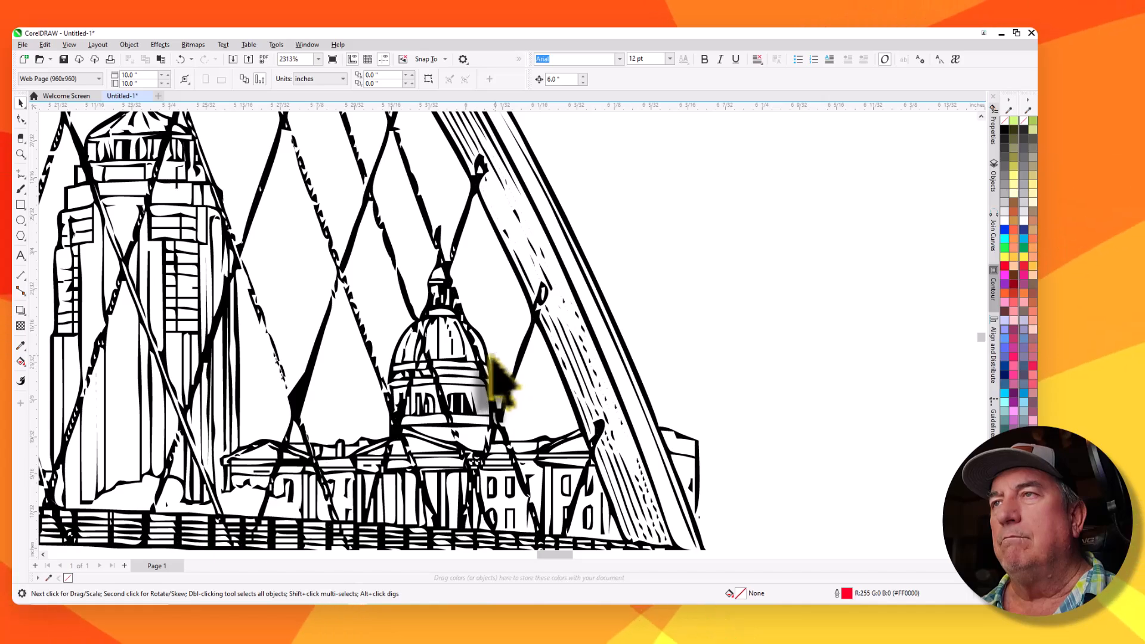
scroll(513, 316, down, 4)
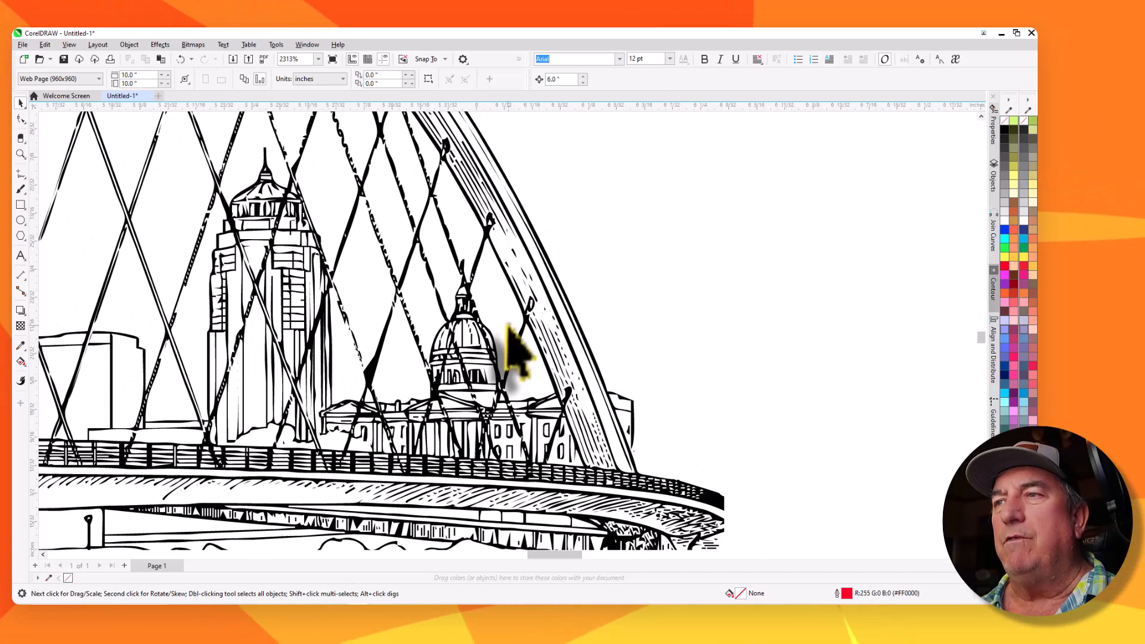
scroll(196, 250, up, 1)
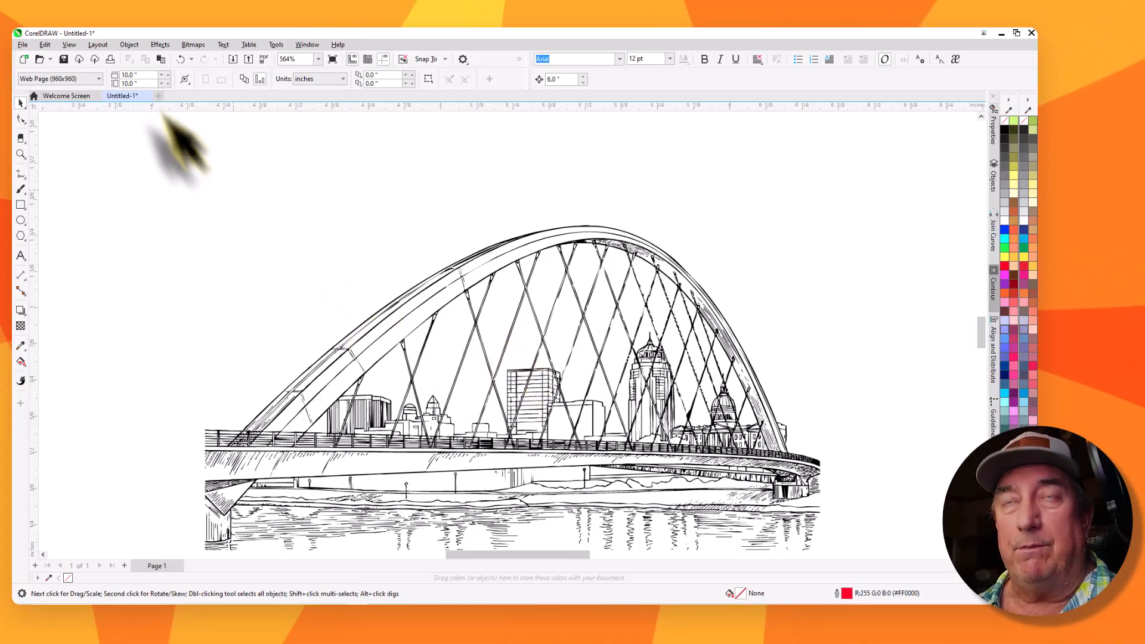
click(70, 45)
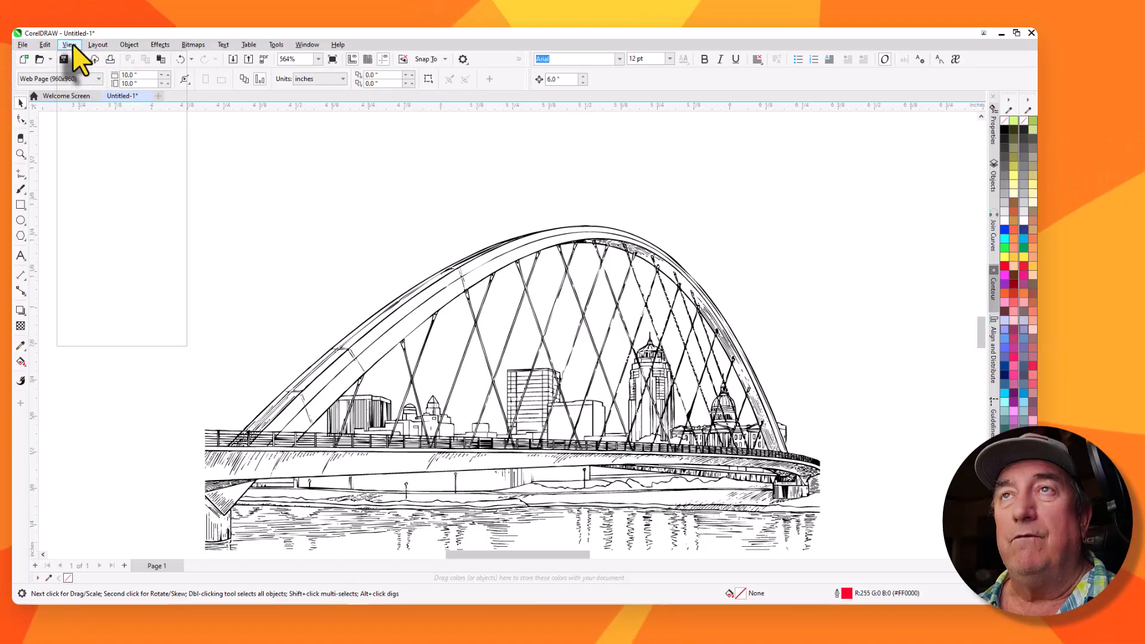
click(93, 59)
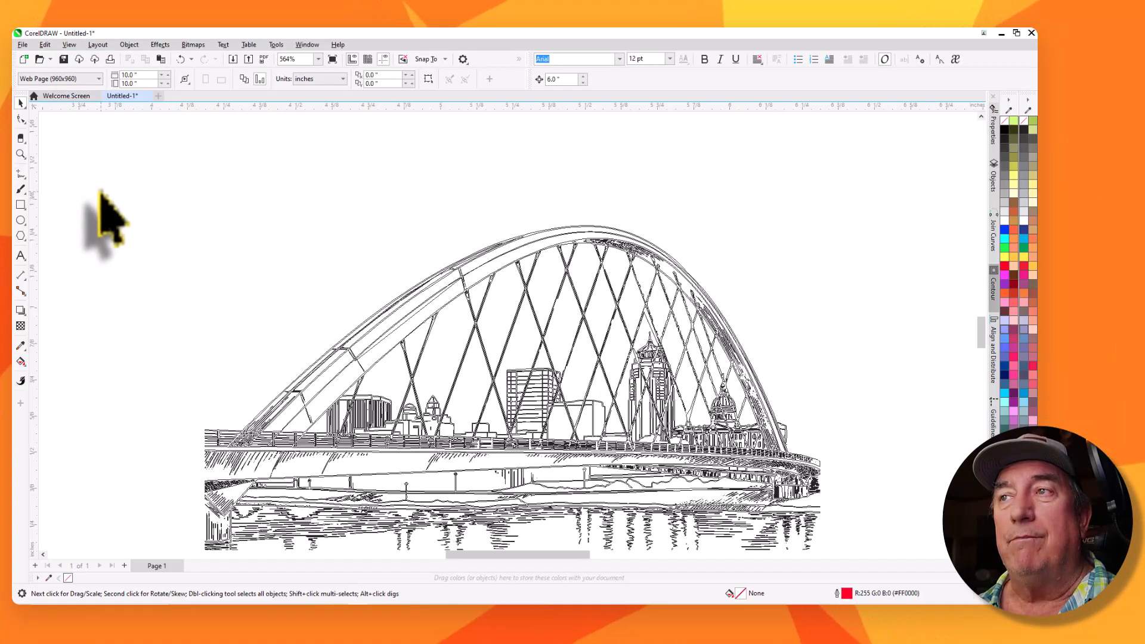
click(70, 45)
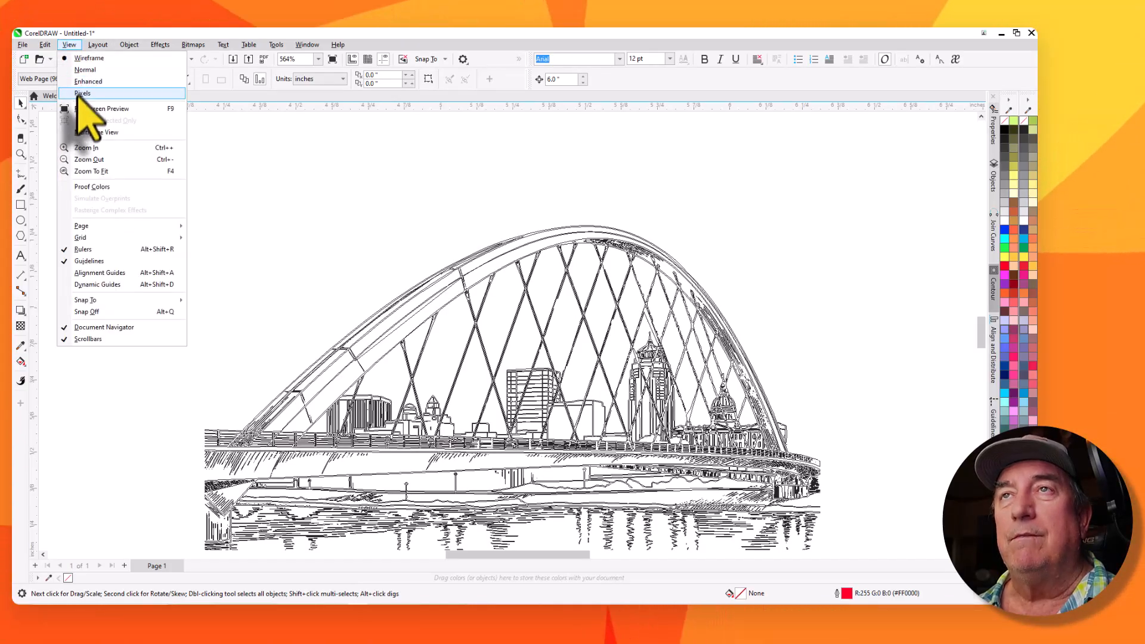
click(84, 81)
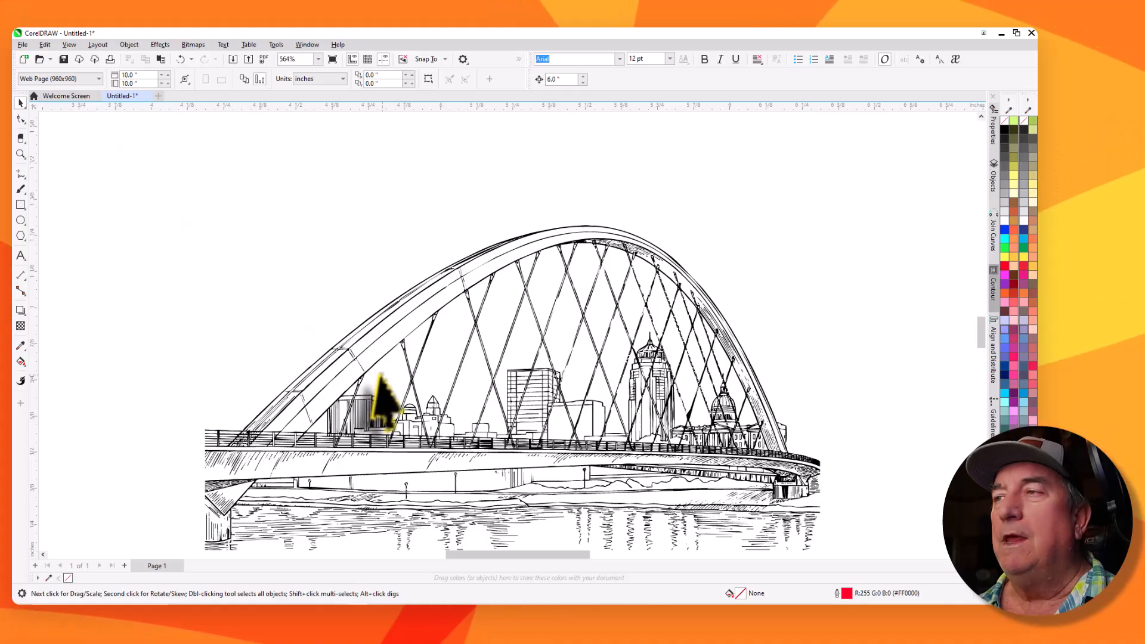